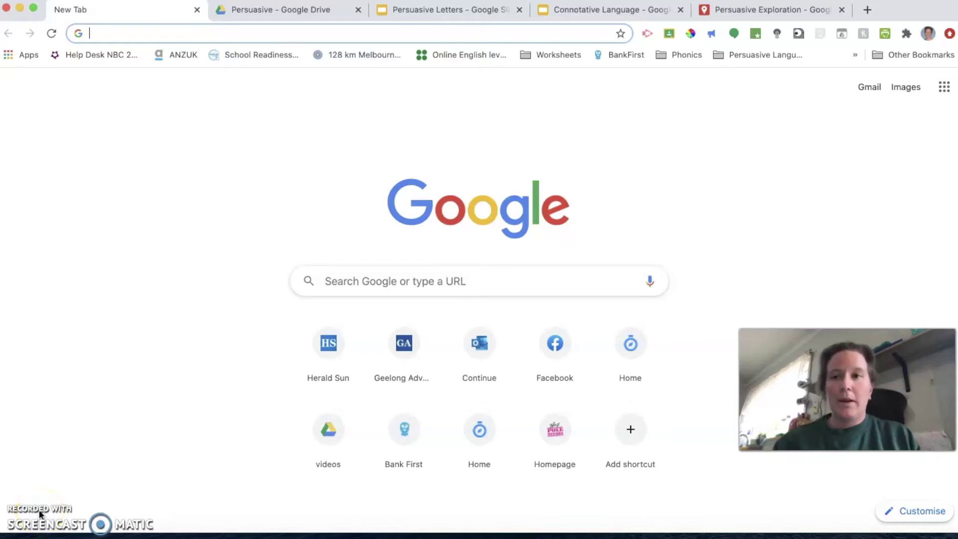
Step: Load webex.com in the Chrome address bar
click(96, 33)
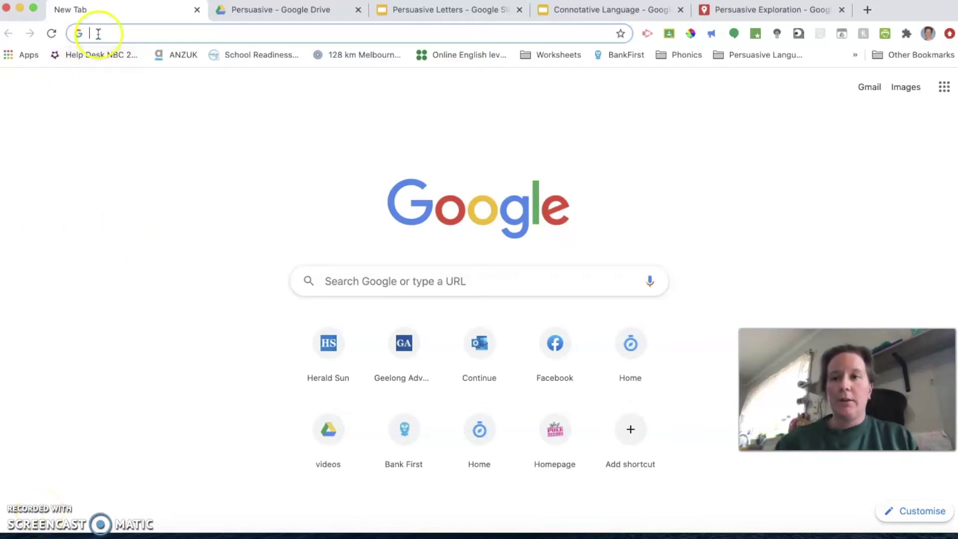
text(webe)
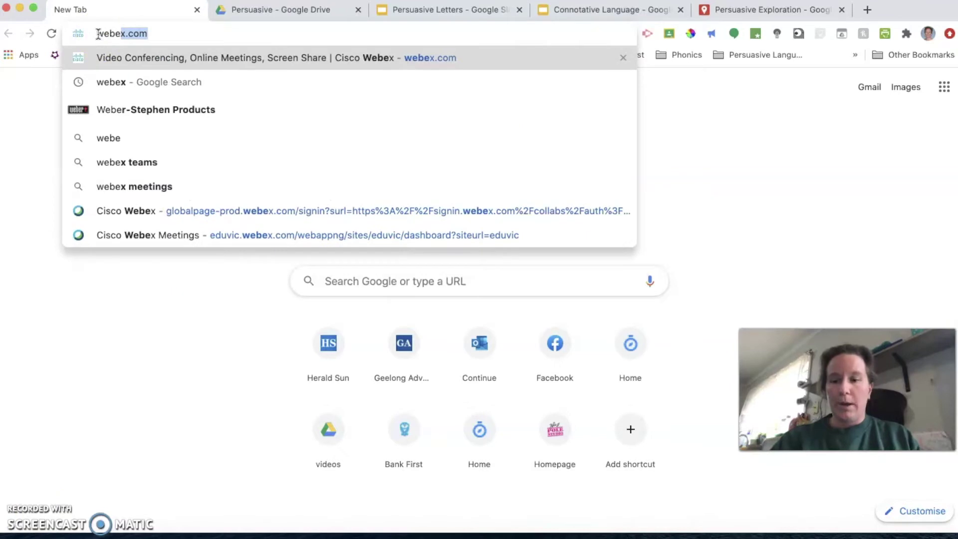
text(x.com)
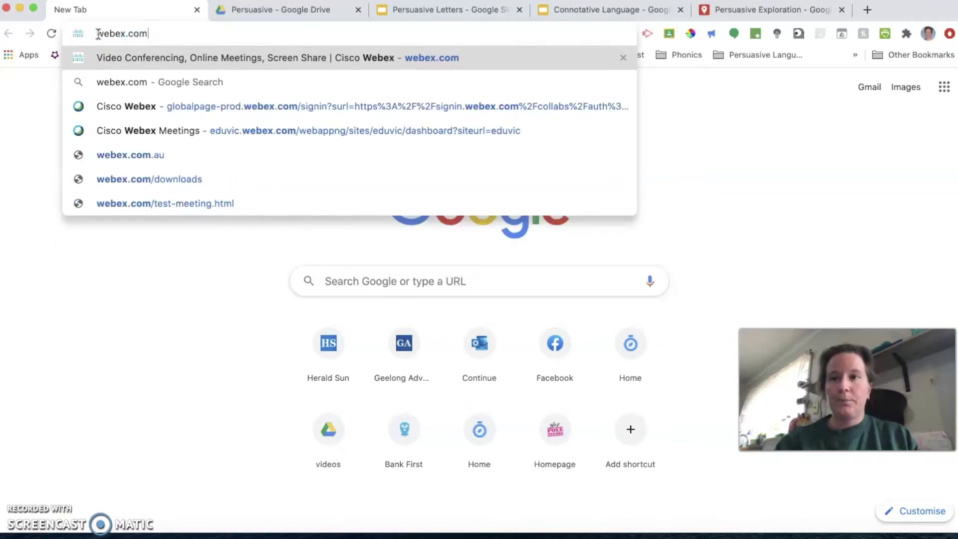
key(Return)
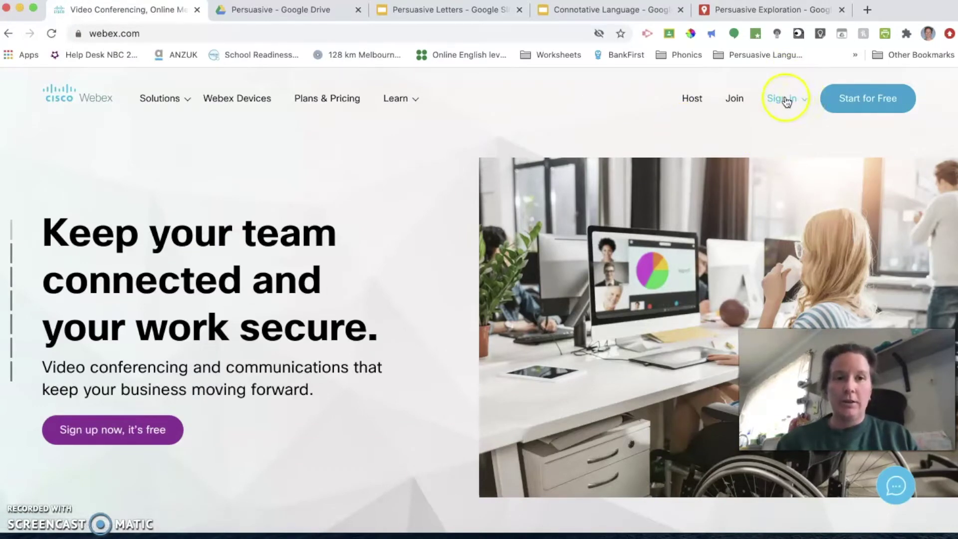
Step: Choose Webex Meetings sign-in and submit the work e-mail address to reach eduPass
click(801, 102)
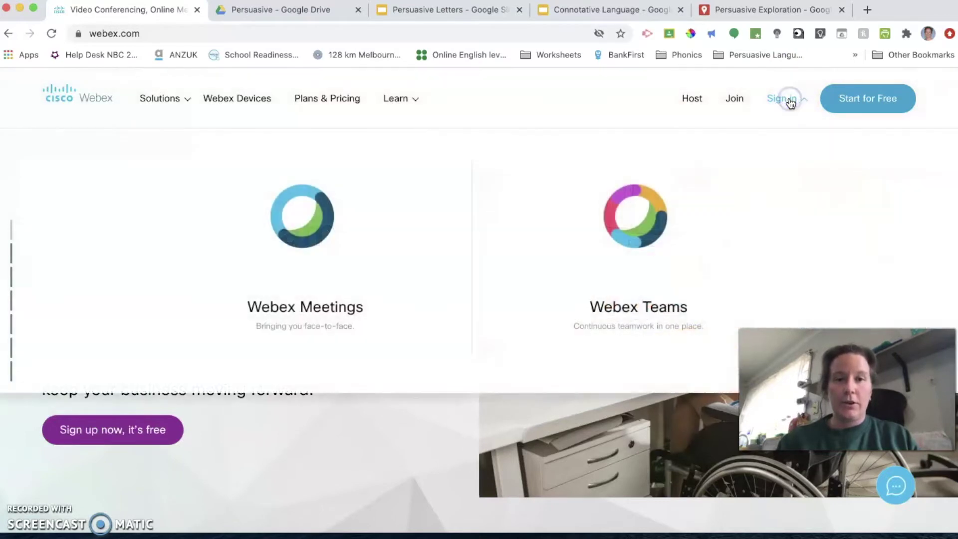
click(316, 310)
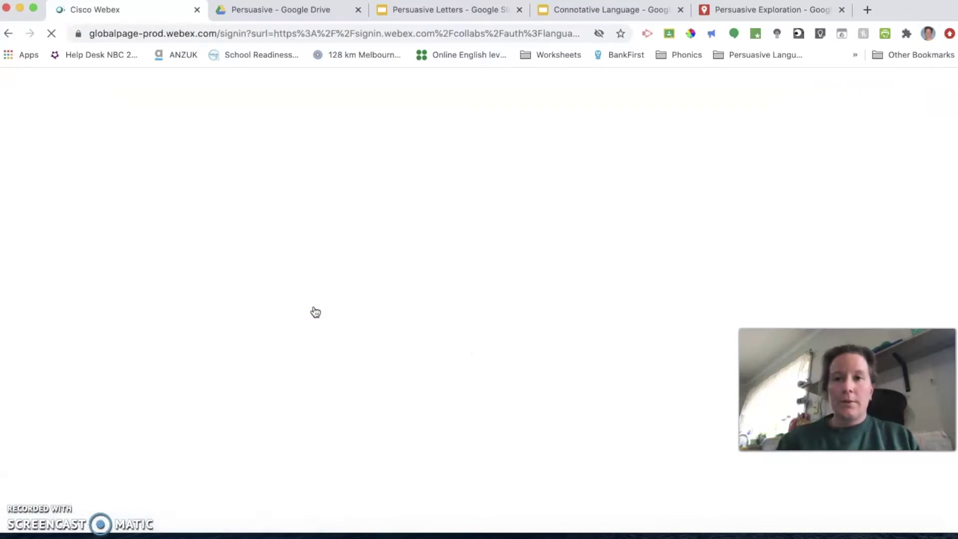
click(376, 271)
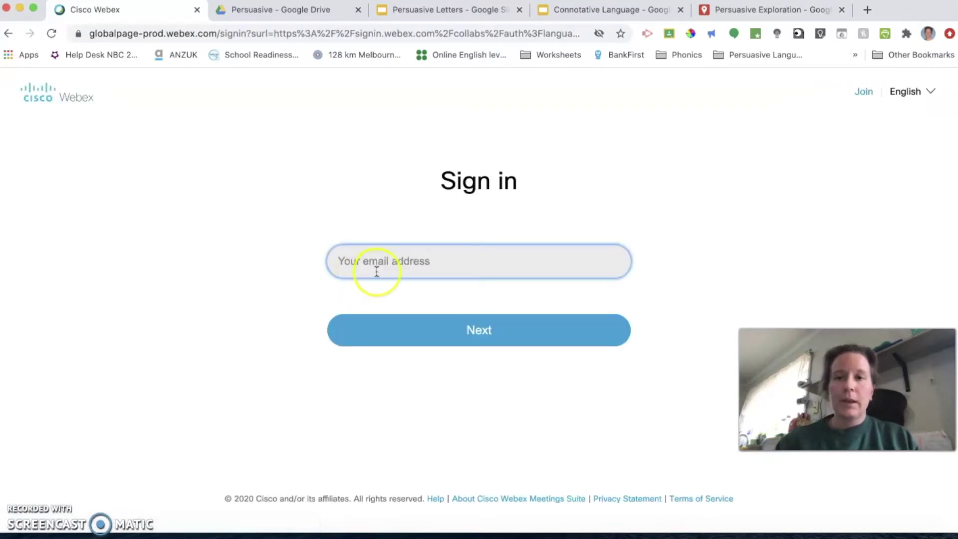
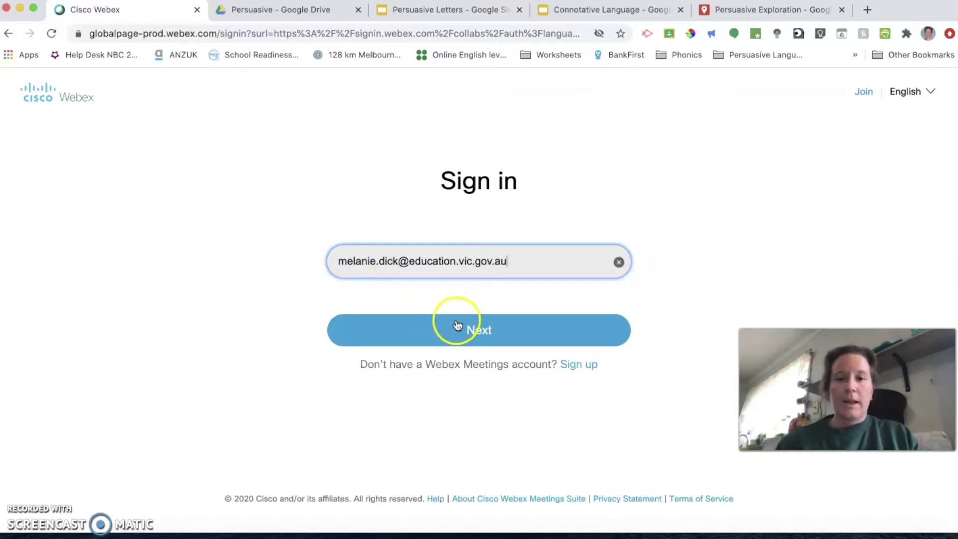
click(456, 325)
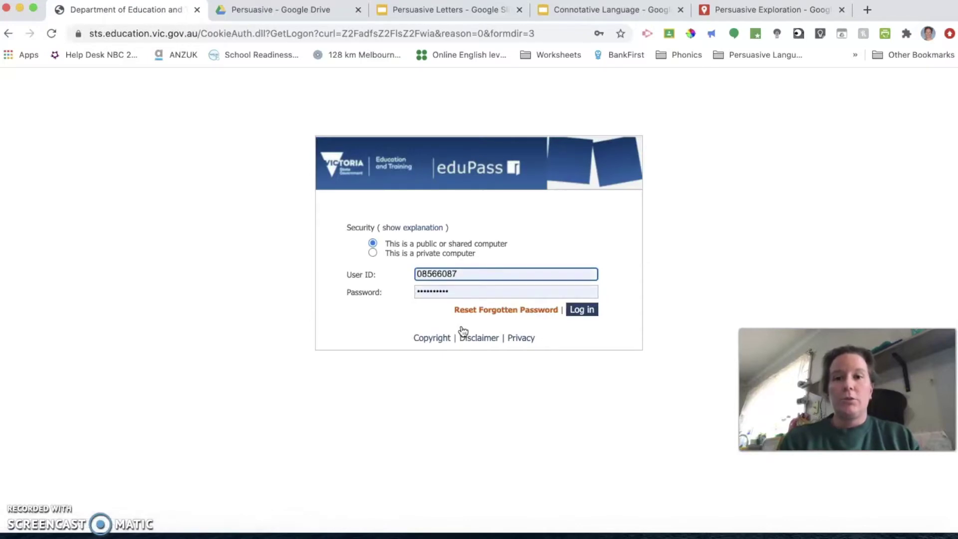
Step: Log in through eduPass with the autofilled details and open the Schedule meeting form
click(581, 310)
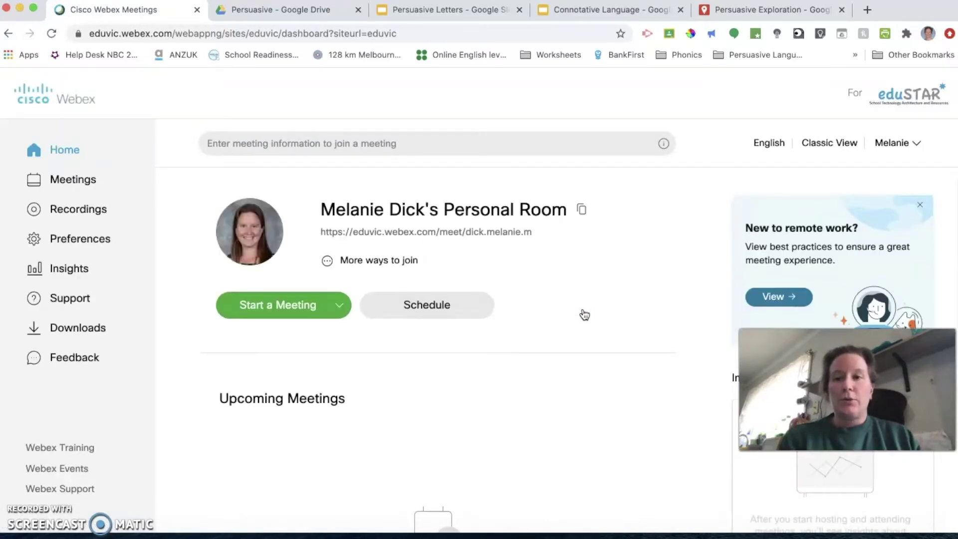
click(428, 306)
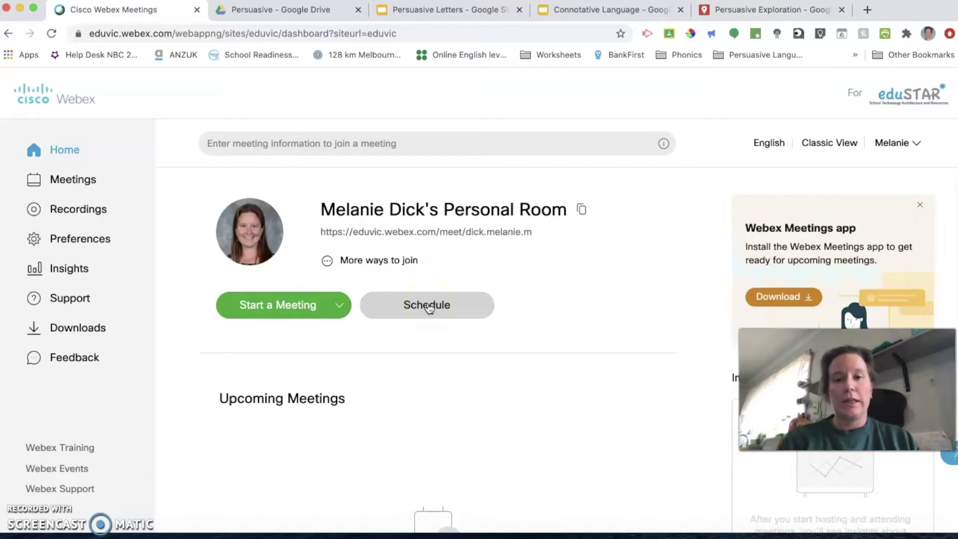
click(429, 307)
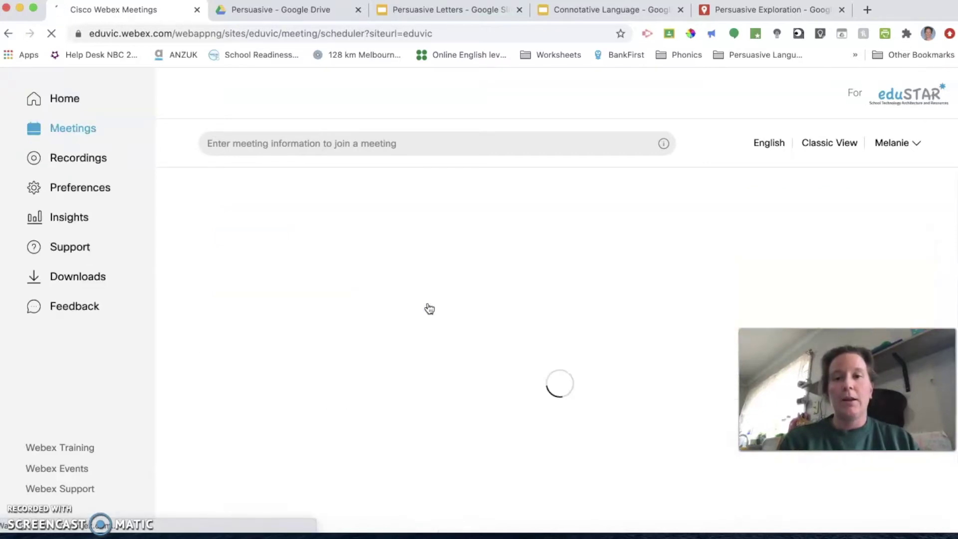
Step: Enter the topic '9C English' and replace the generated meeting password with a custom one
click(418, 270)
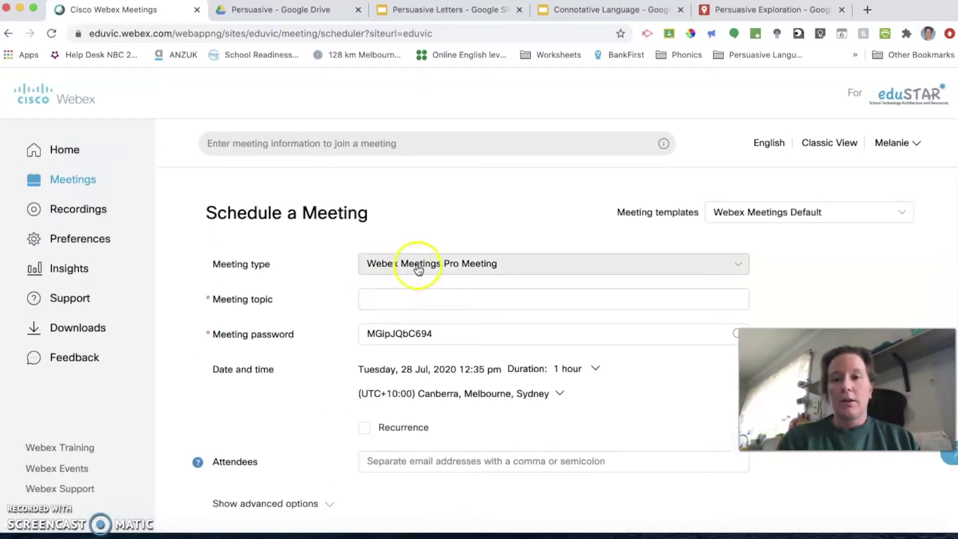
click(403, 297)
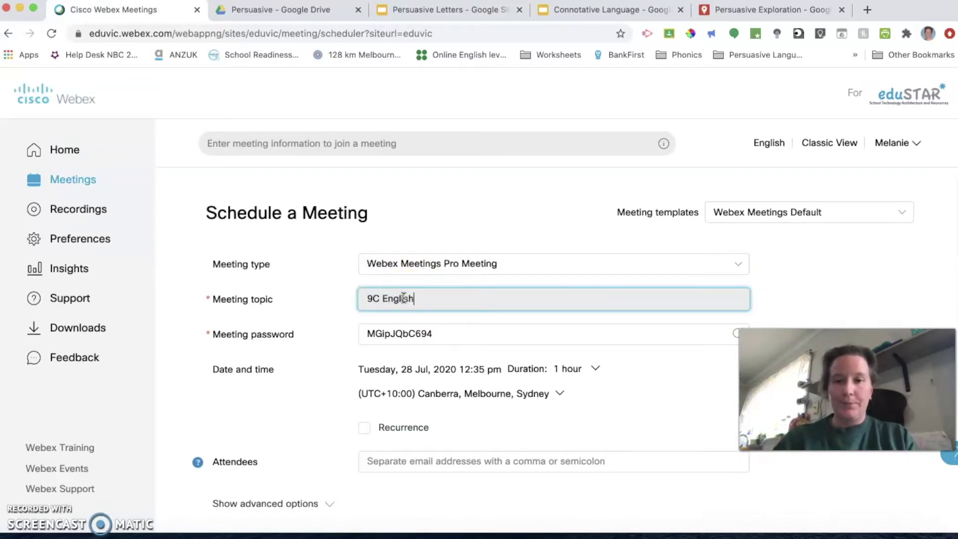
drag(435, 333, 369, 335)
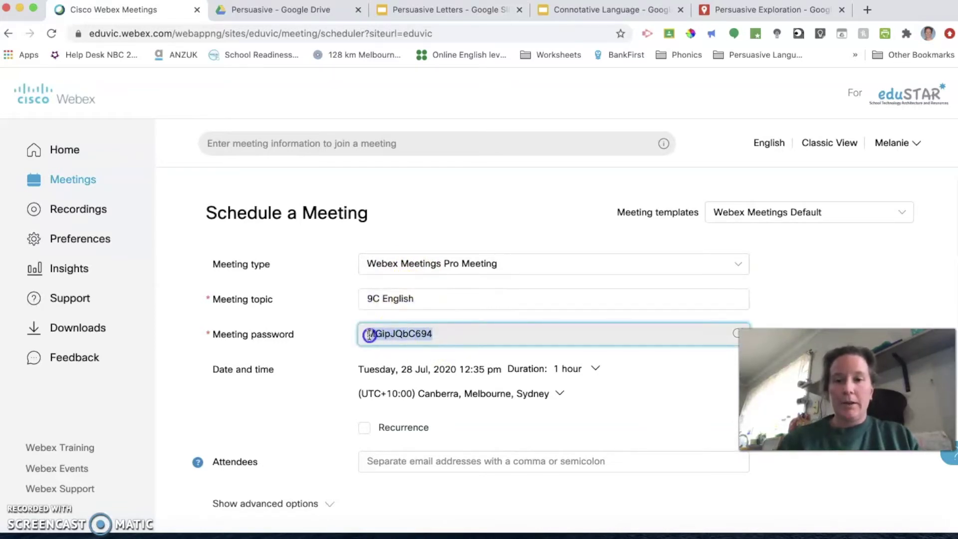
text(per)
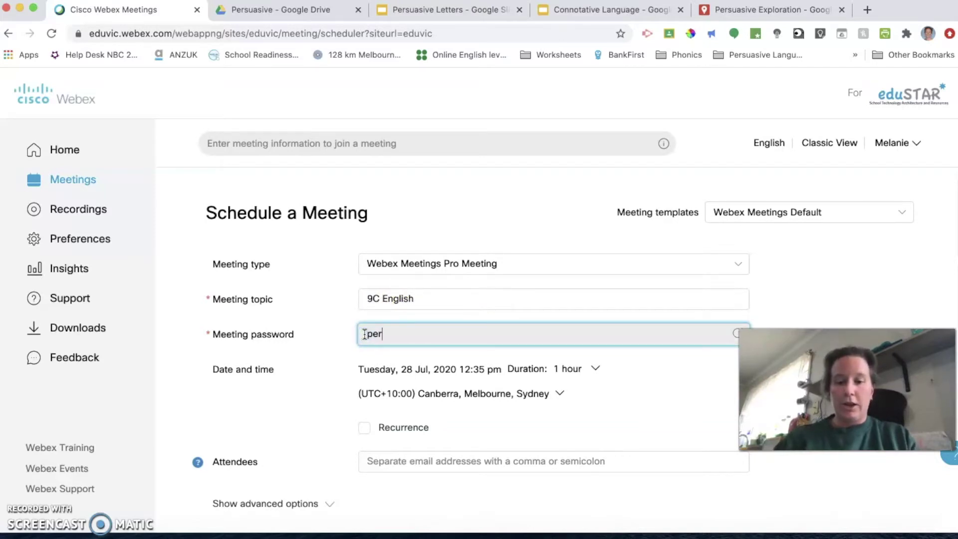
text(suasive)
click(316, 412)
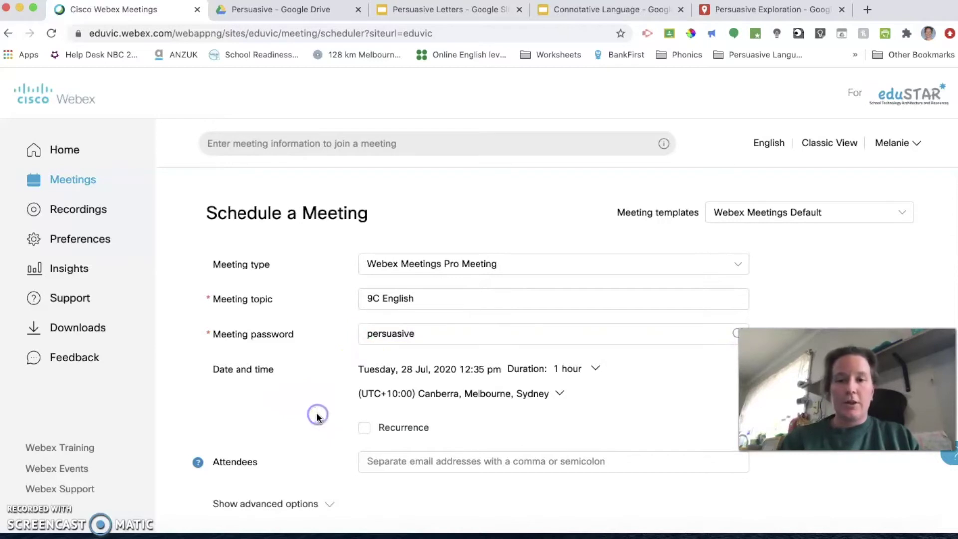
click(433, 331)
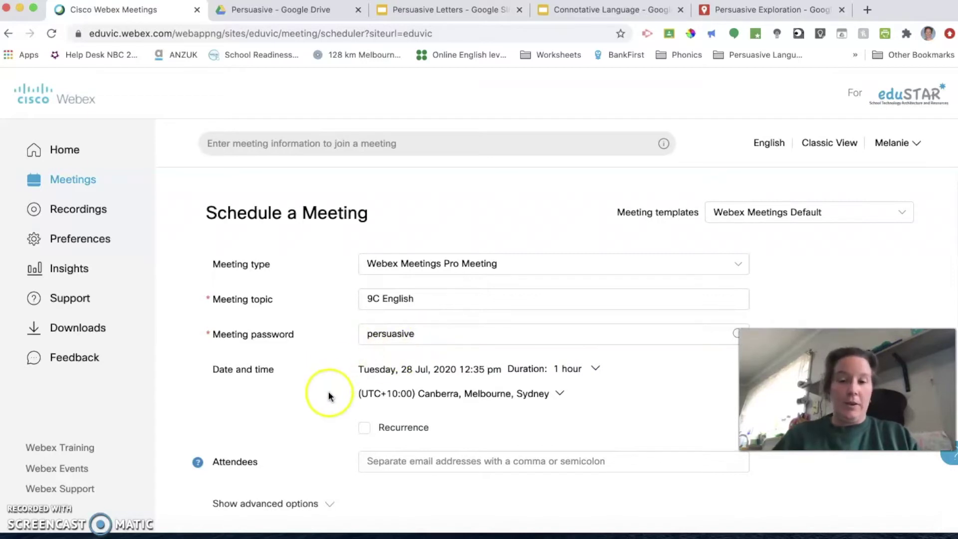
scroll(328, 394, down, 2)
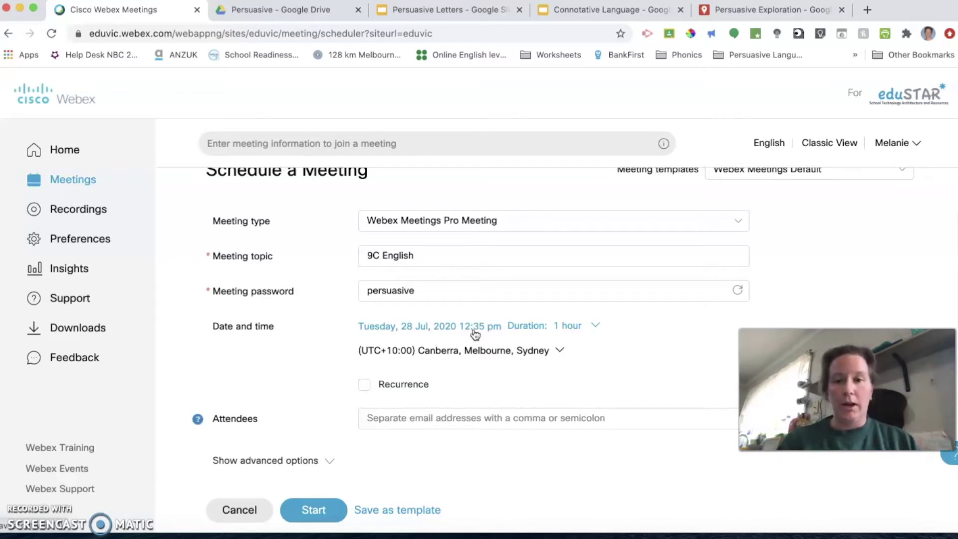
Step: Turn on weekly recurrence and add Wednesday, Thursday and Friday to Tuesday
click(365, 385)
scroll(365, 386, down, 5)
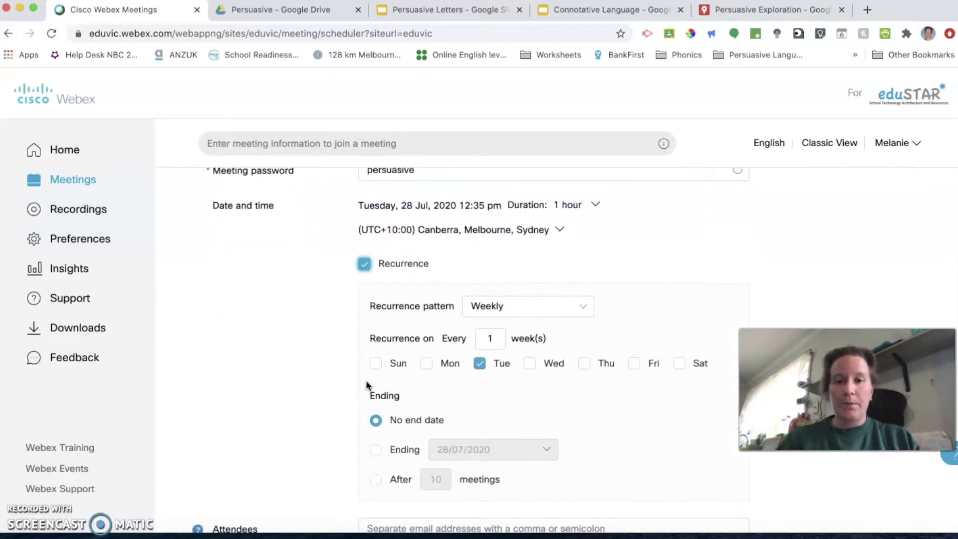
scroll(528, 310, down, 2)
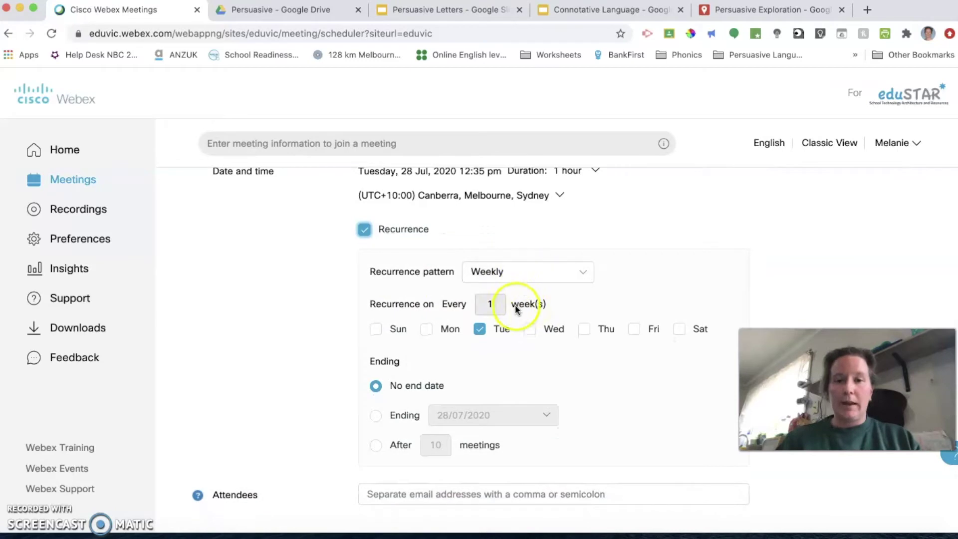
click(530, 330)
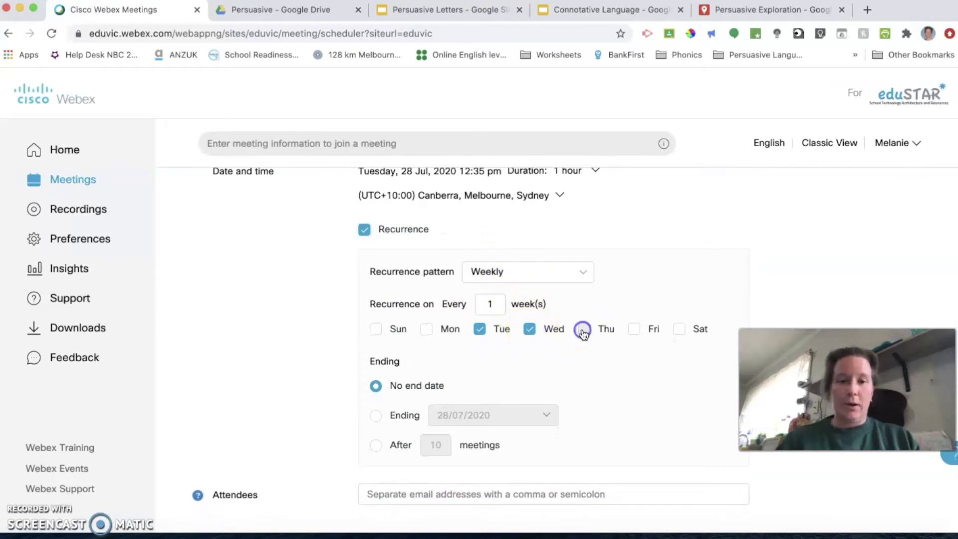
click(584, 329)
click(635, 329)
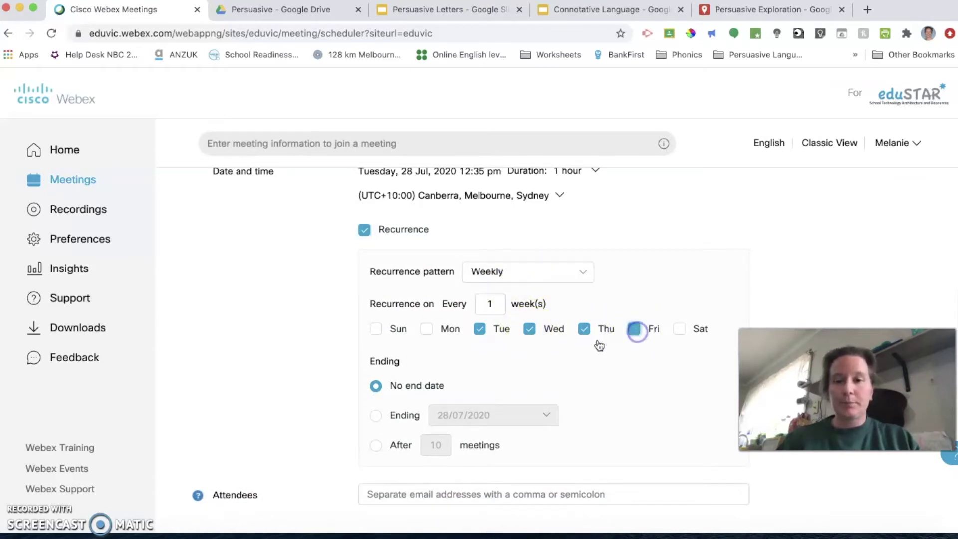
Step: Make the recurrence end on 30 September 2020
click(376, 416)
click(544, 417)
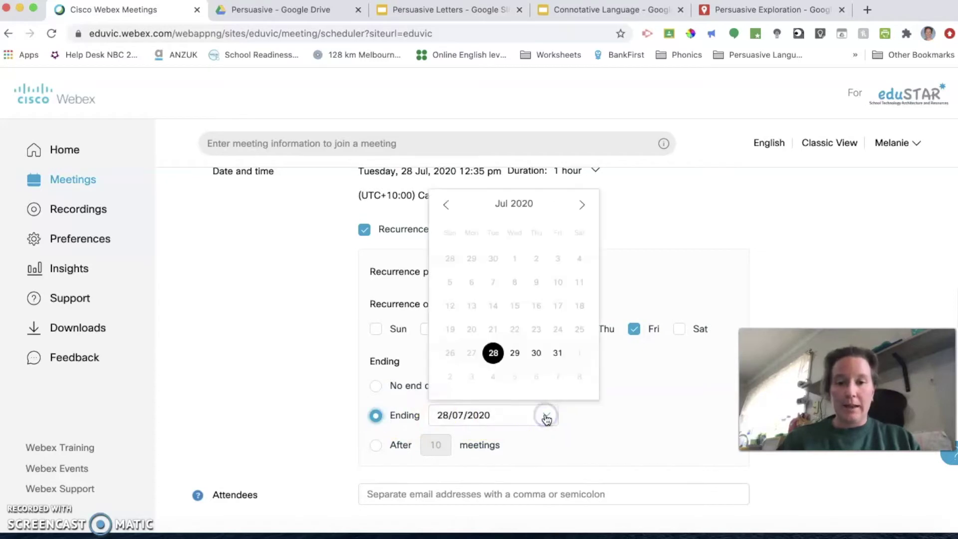
click(582, 203)
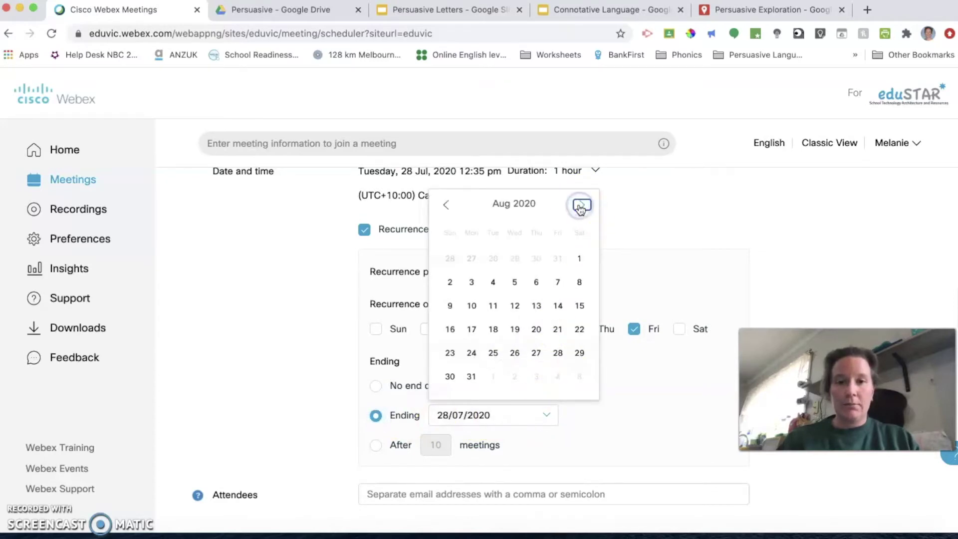
click(582, 204)
click(514, 353)
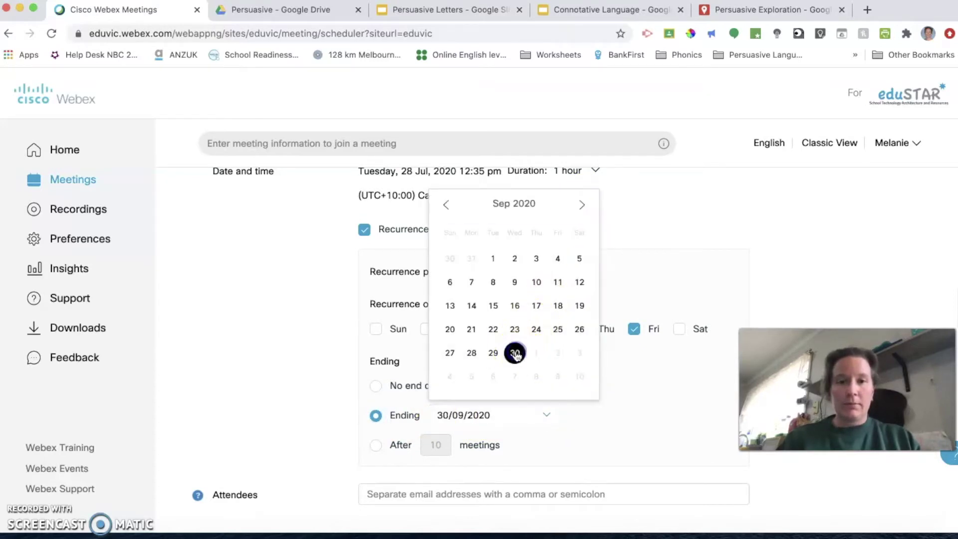
scroll(312, 438, down, 3)
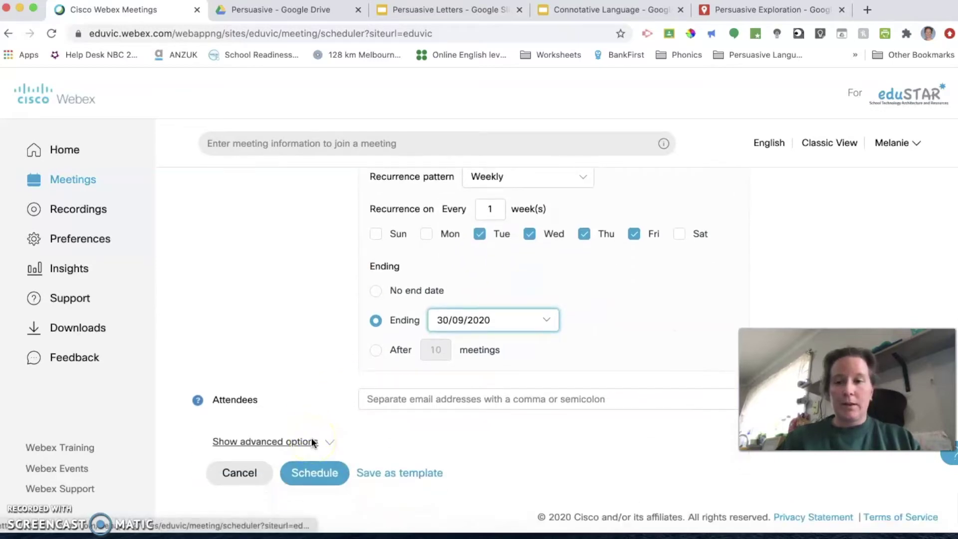
Step: Expand the advanced scheduling options and switch off Join before host
click(316, 476)
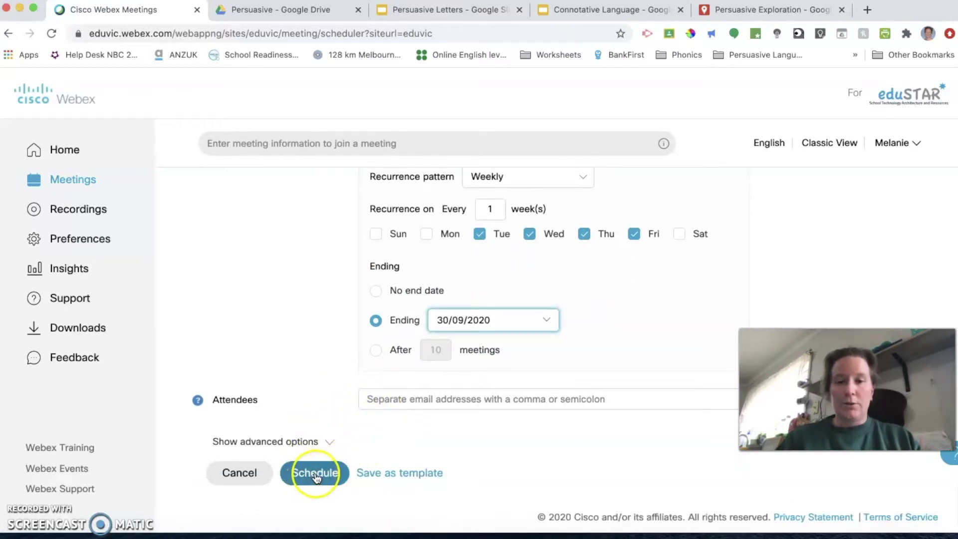
click(329, 442)
scroll(478, 447, down, 3)
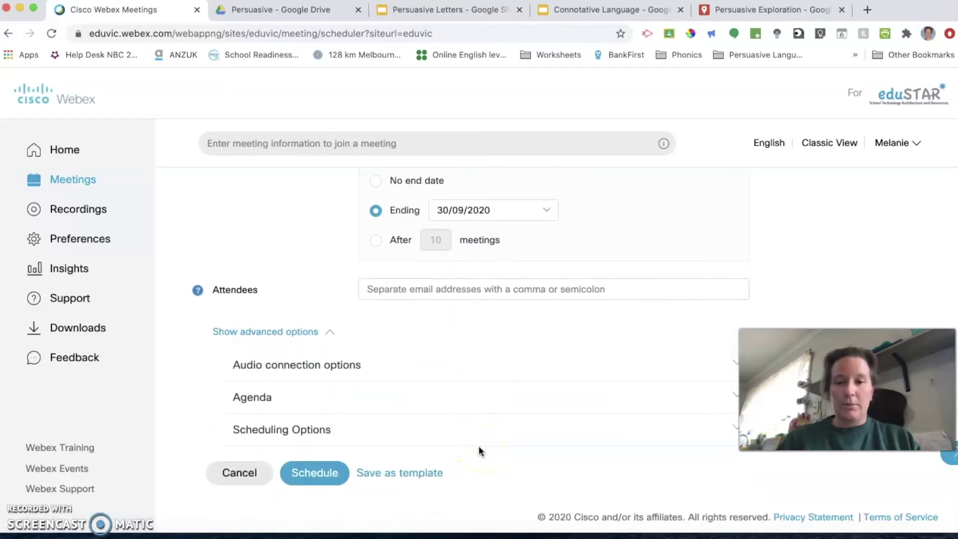
click(596, 439)
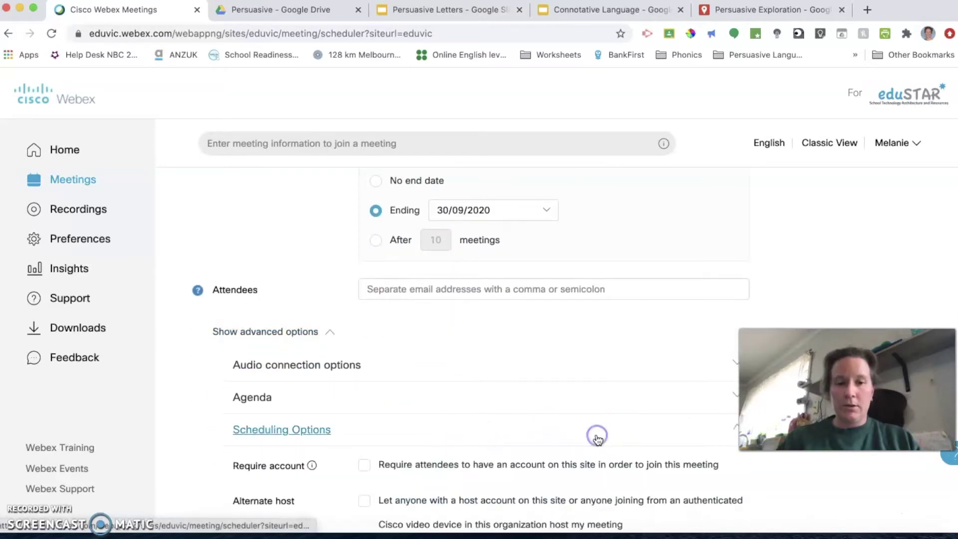
scroll(597, 439, down, 5)
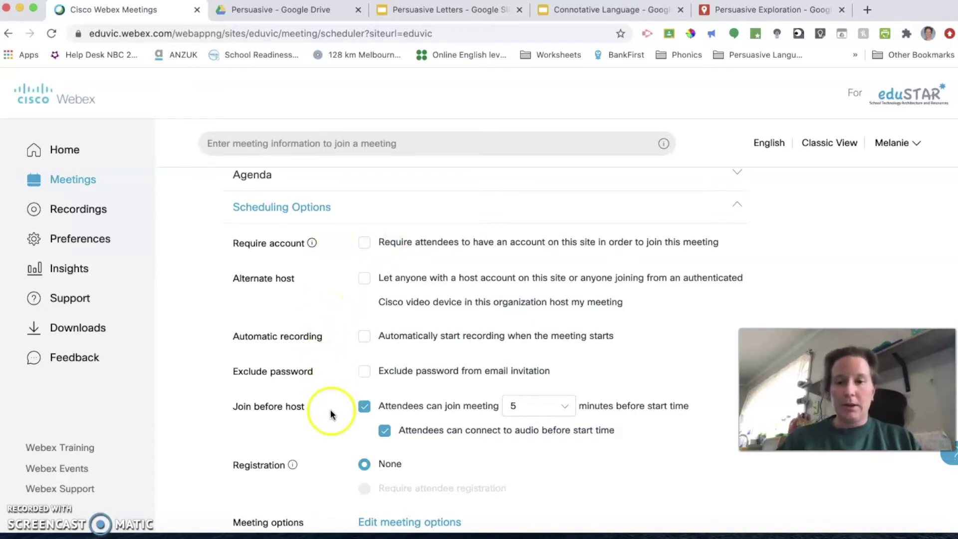
scroll(327, 410, down, 1)
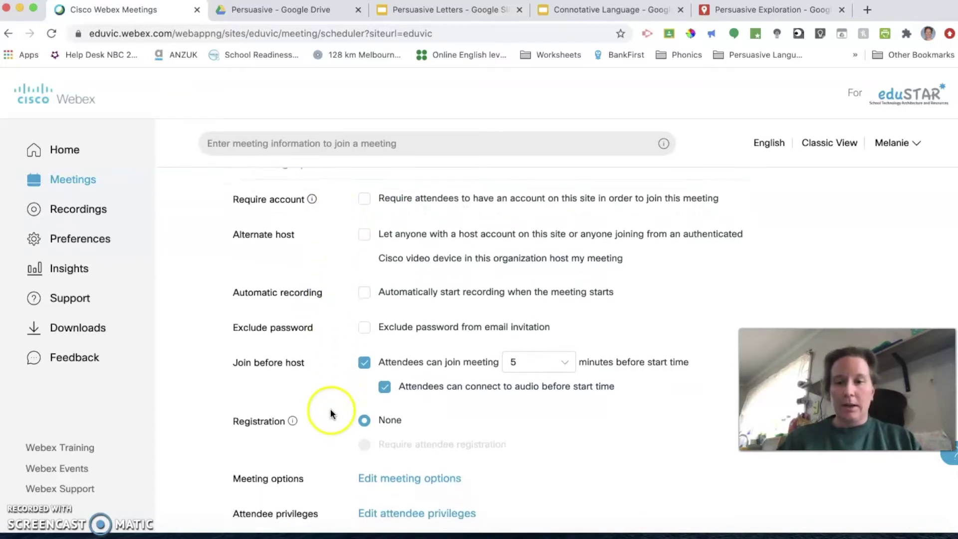
click(364, 360)
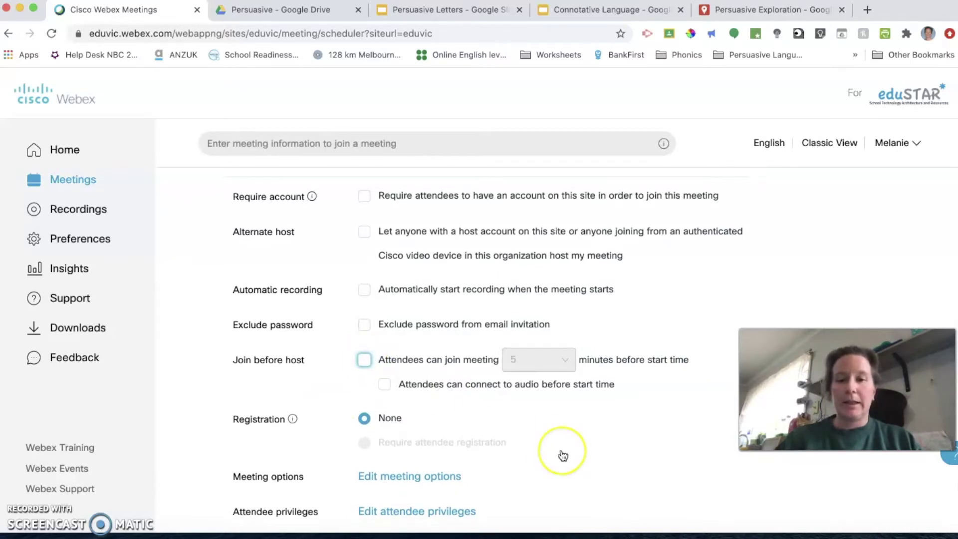
Step: Open the participant Meeting options dialog
scroll(561, 454, down, 2)
scroll(561, 453, down, 2)
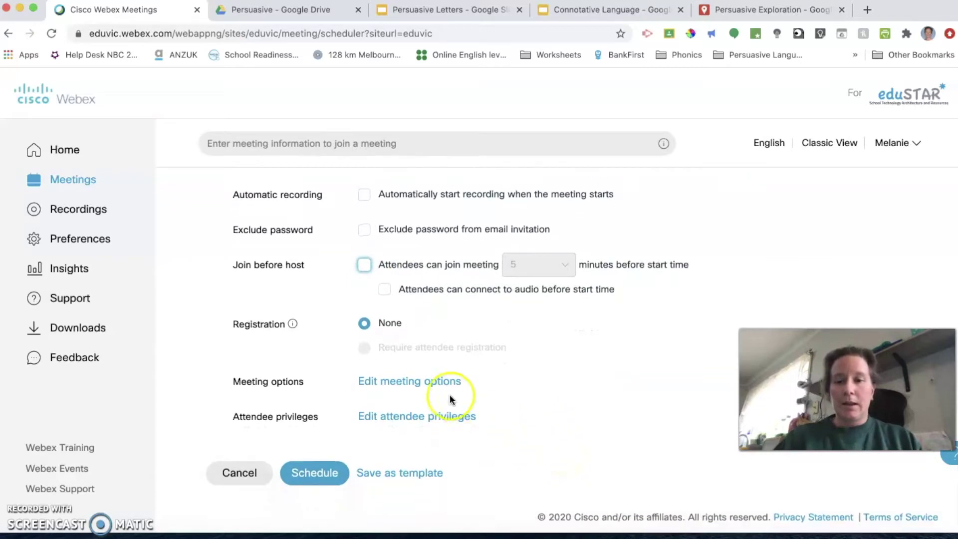
click(434, 384)
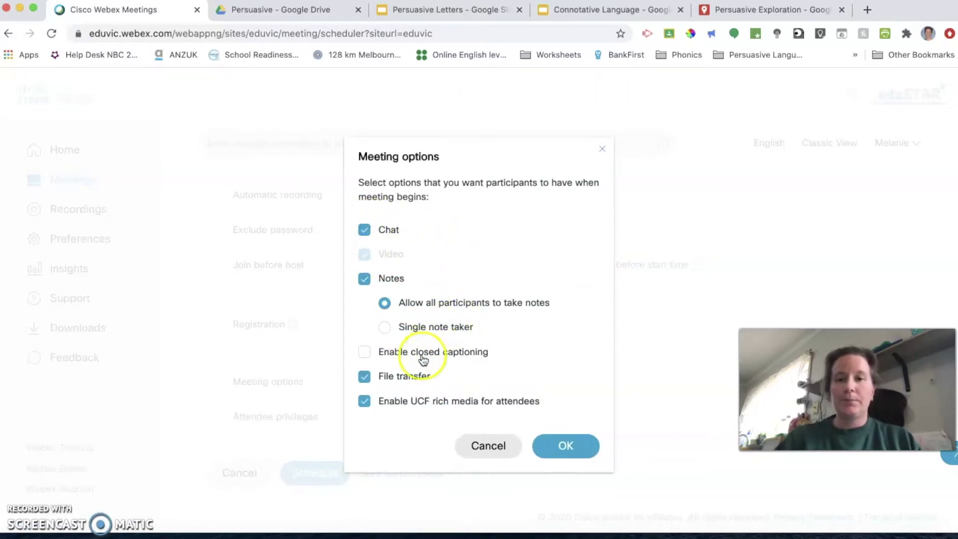
Step: Keep the default meeting options and limit attendee private chat to host and presenter only
click(569, 445)
click(427, 416)
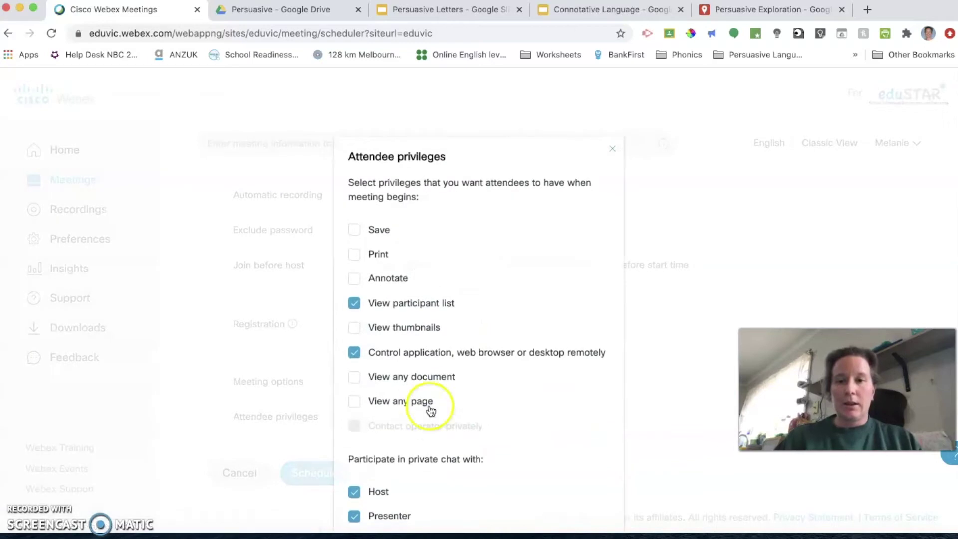
scroll(510, 411, down, 3)
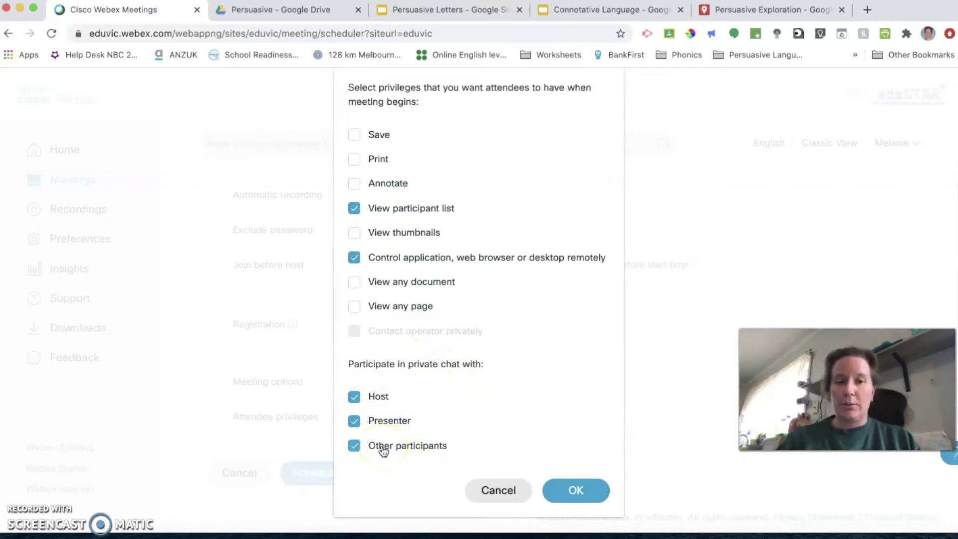
click(354, 444)
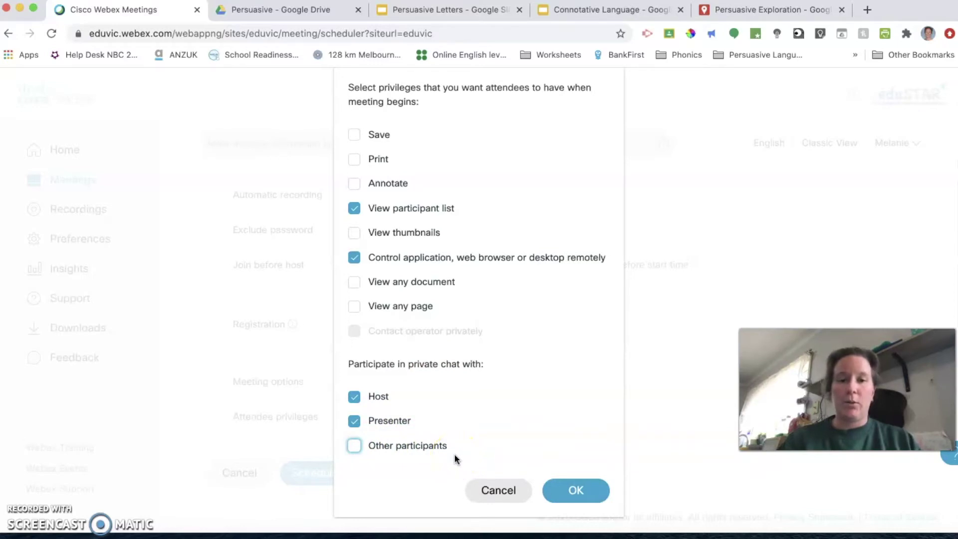
click(576, 488)
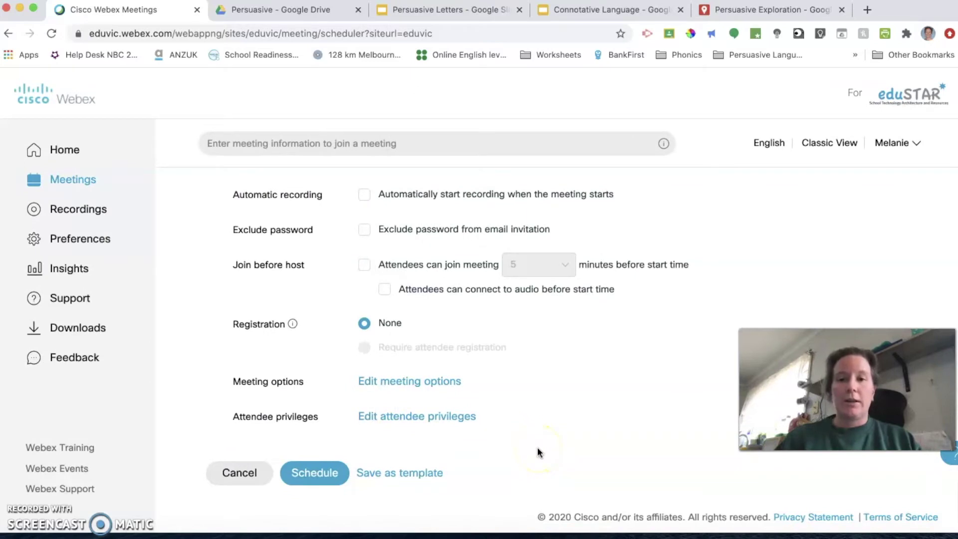
scroll(534, 389, up, 5)
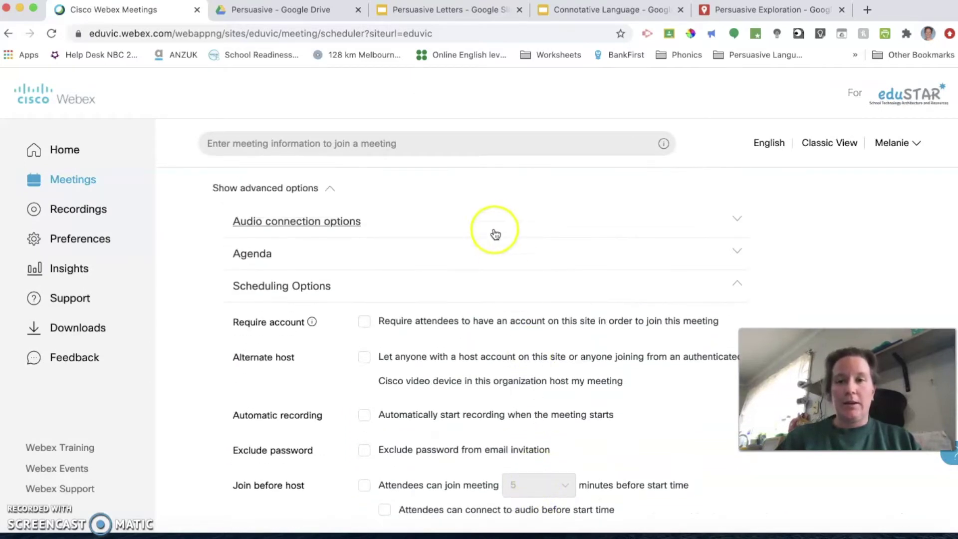
scroll(491, 304, down, 5)
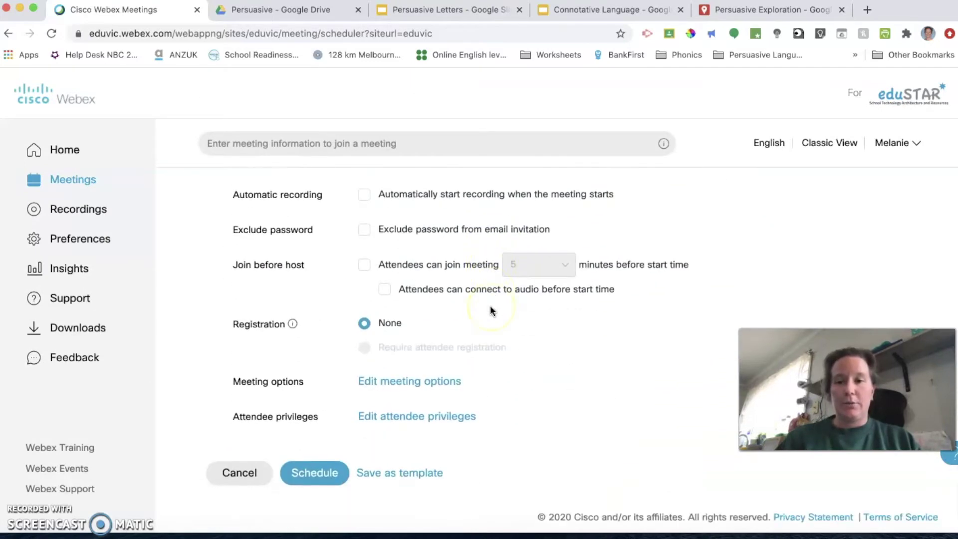
Step: Schedule the 9C English meeting and copy its invitation details from the meeting page
click(311, 474)
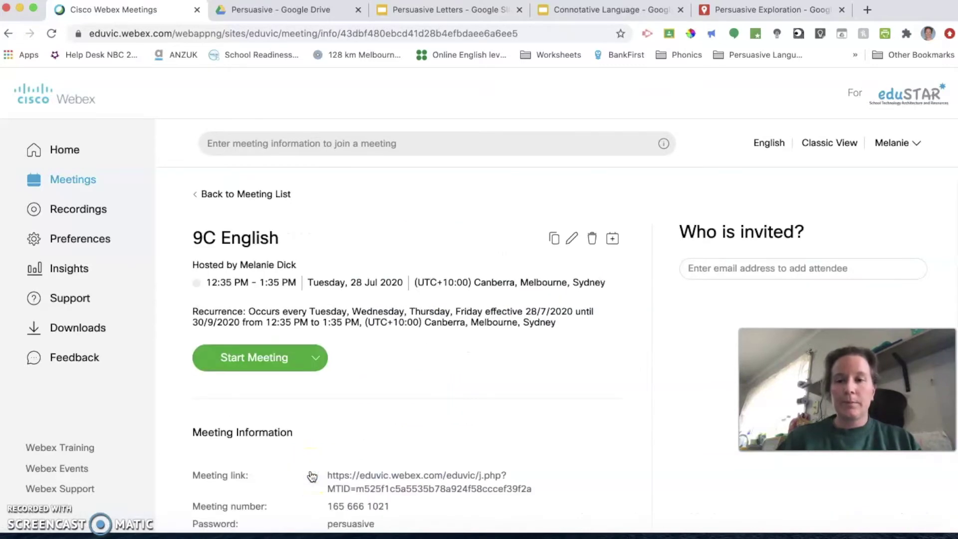
click(78, 174)
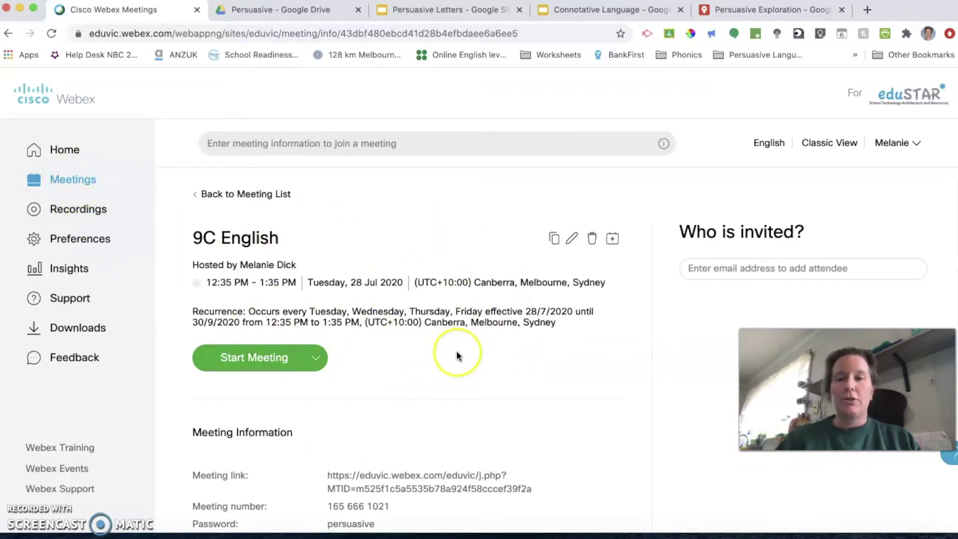
click(554, 240)
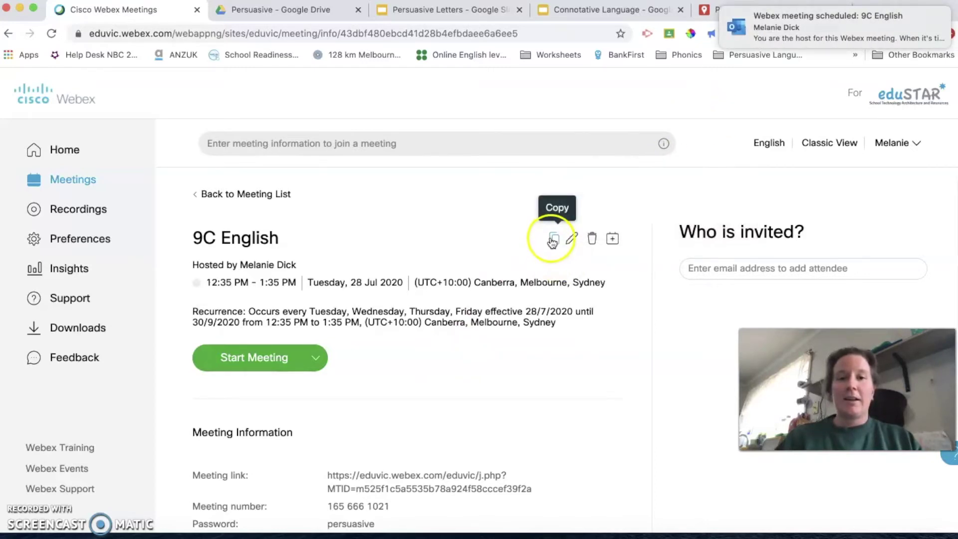
click(296, 10)
Step: Paste the copied Webex invitation into a reply in the 9C English Google Chat room
click(270, 32)
text(chat)
key(Return)
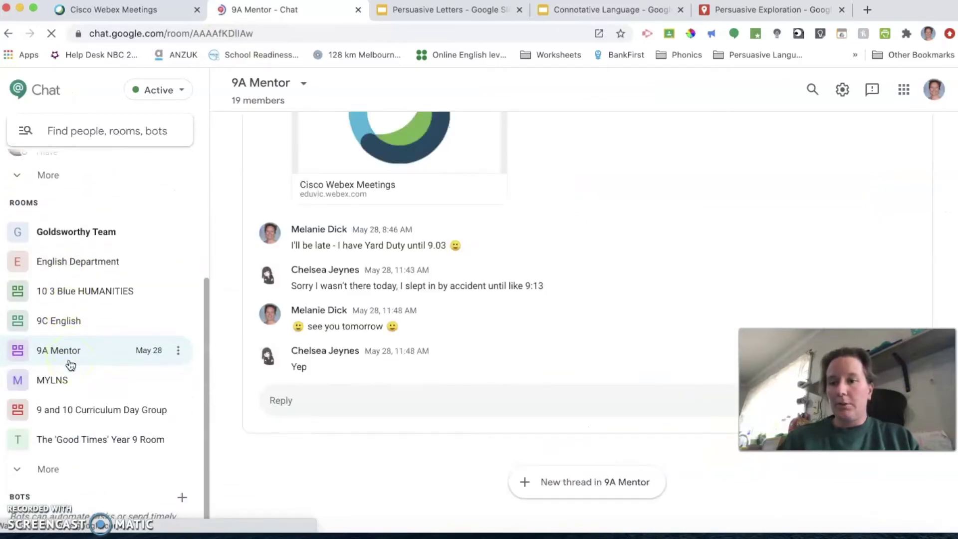
click(63, 324)
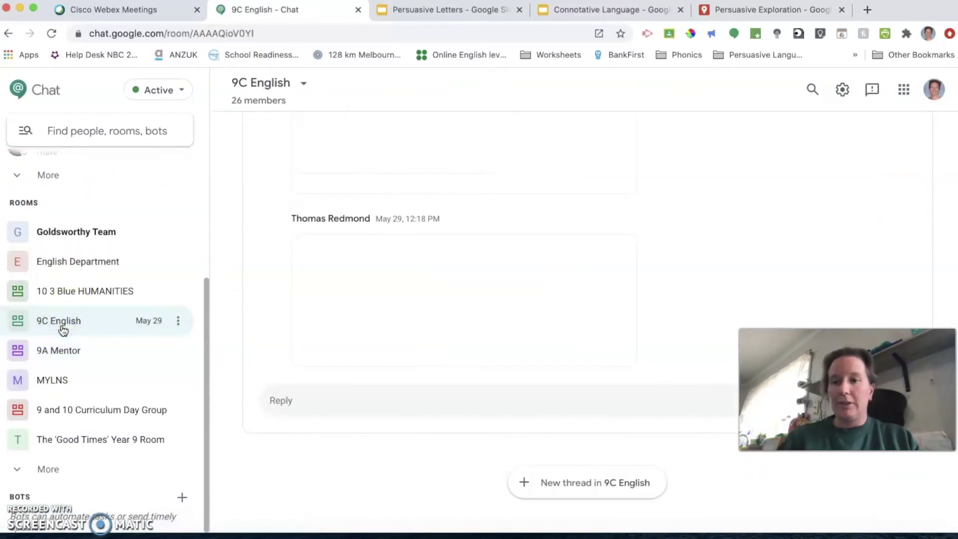
click(283, 406)
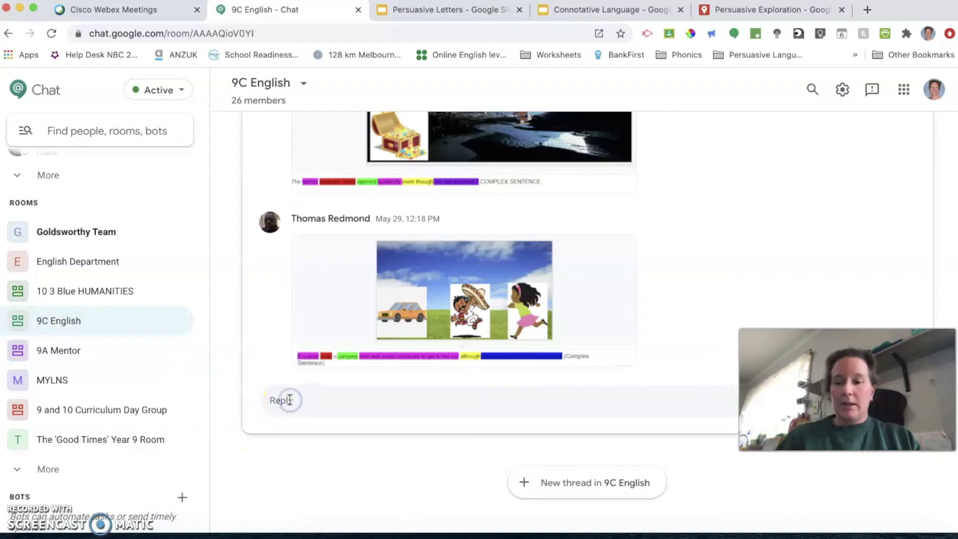
key(super+v)
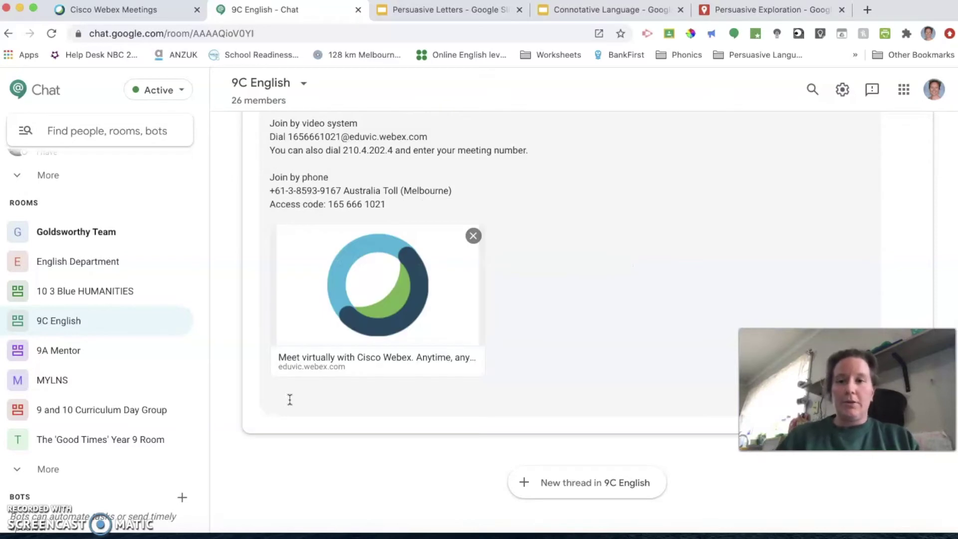
Step: Delete the video-system, phone dial-in, date and recurrence lines from the draft
scroll(290, 399, up, 2)
drag(387, 344, 263, 258)
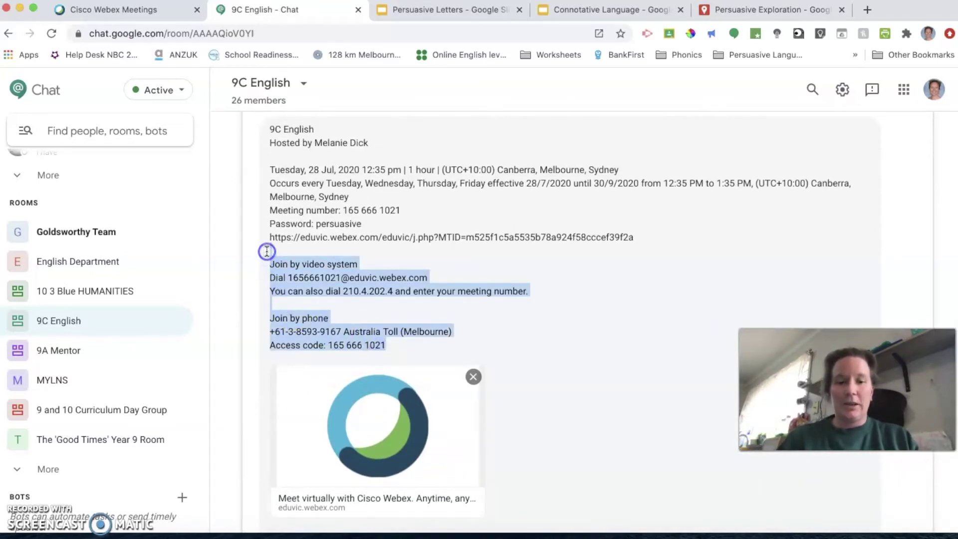
key(BackSpace)
drag(349, 291, 266, 264)
key(BackSpace)
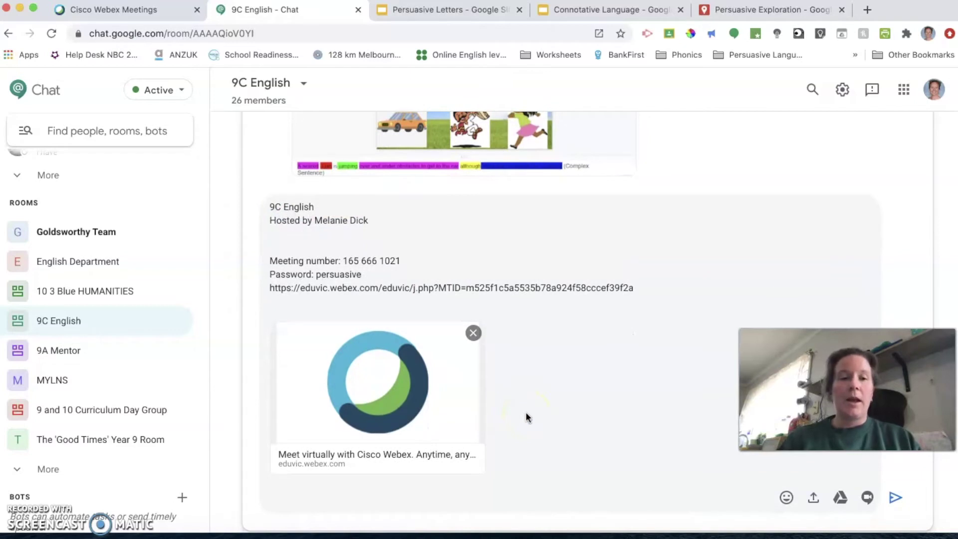
drag(374, 424, 366, 440)
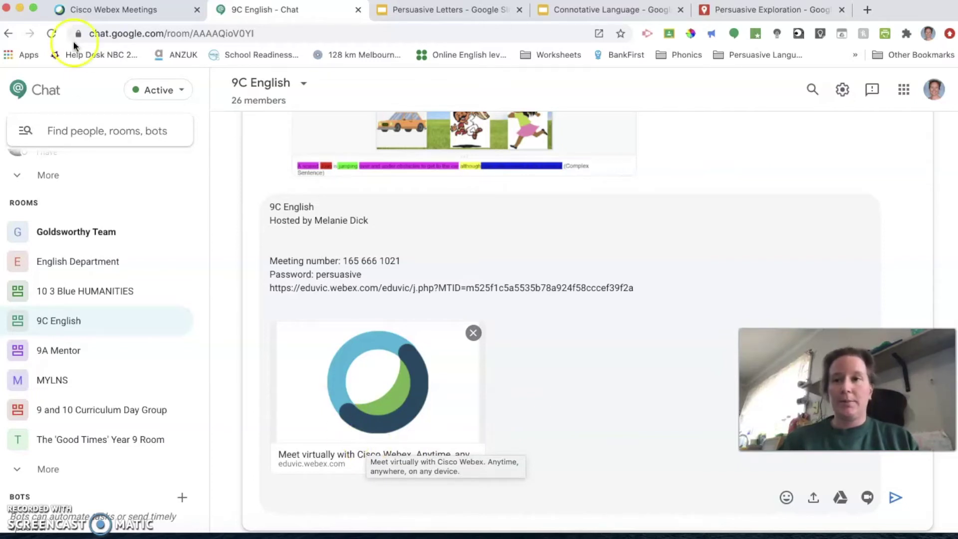
Step: Launch the 9C English meeting via Cisco Webex Start, joining muted with video on
click(100, 10)
click(317, 414)
click(252, 357)
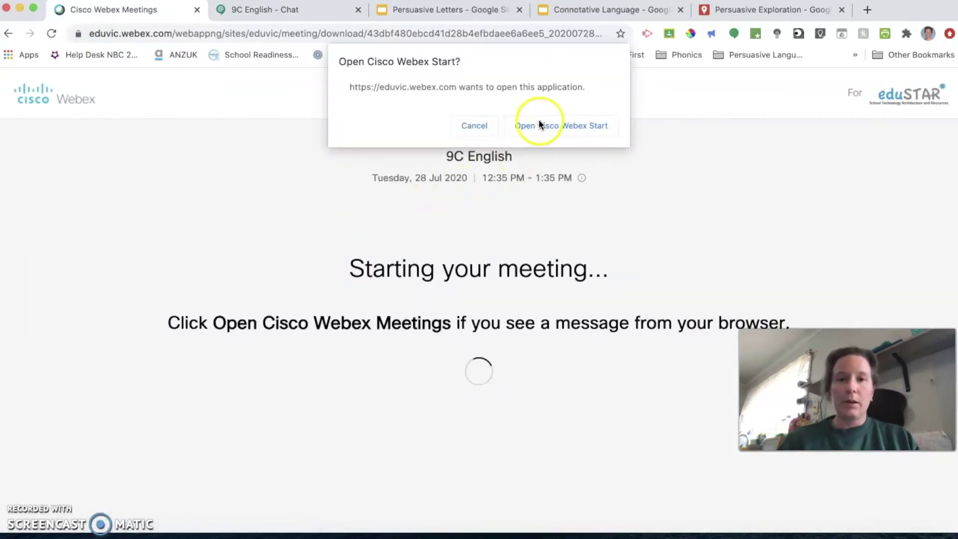
click(540, 128)
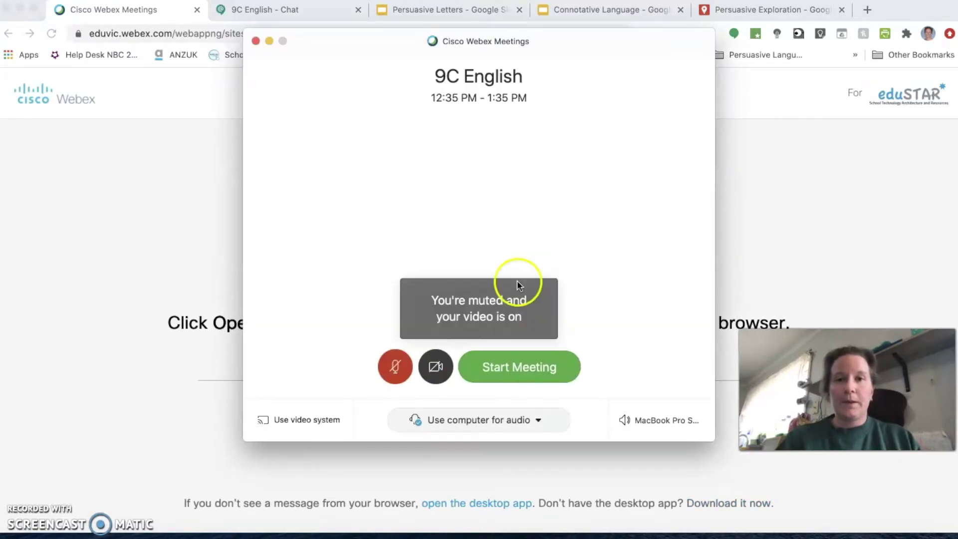
click(506, 367)
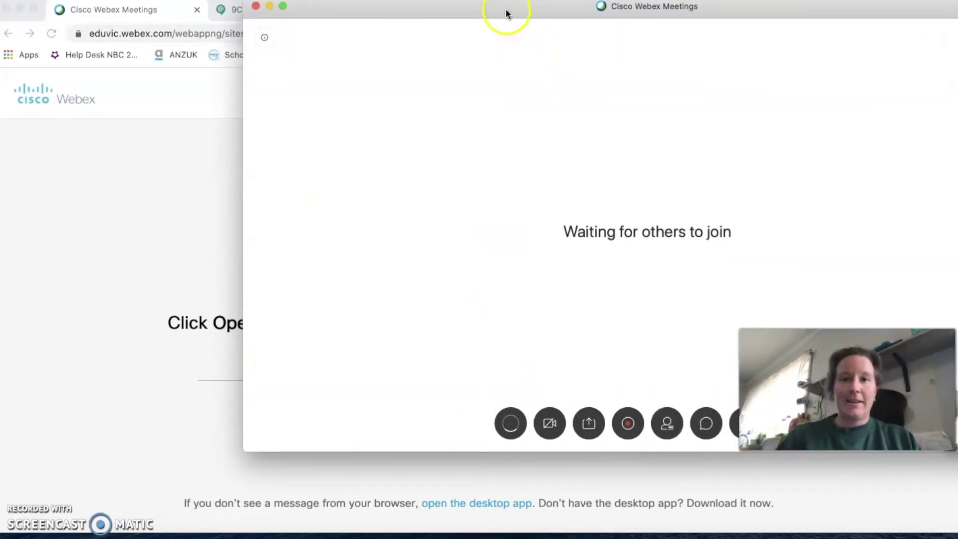
drag(507, 15, 280, 75)
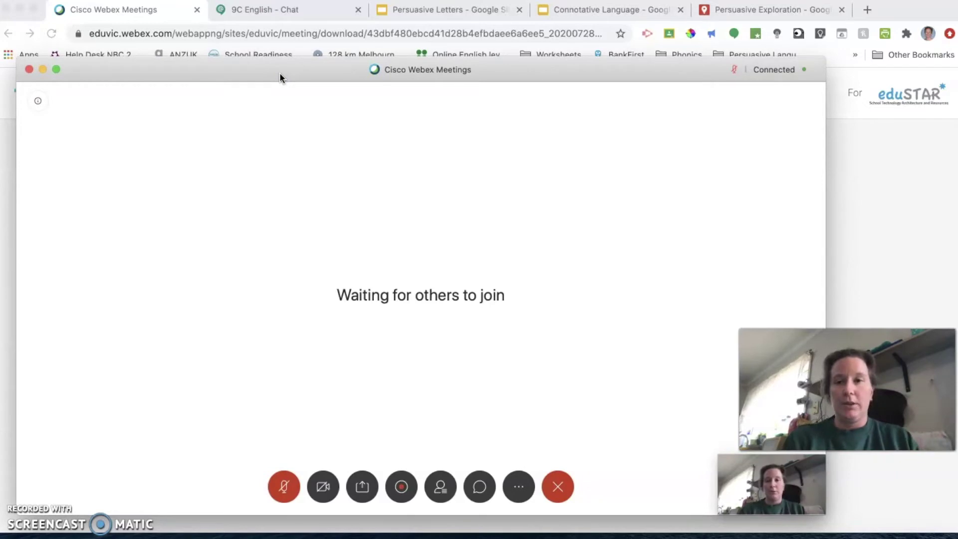
Step: Start sharing the Google Chrome window in the meeting and dismiss the sharing notice
click(362, 486)
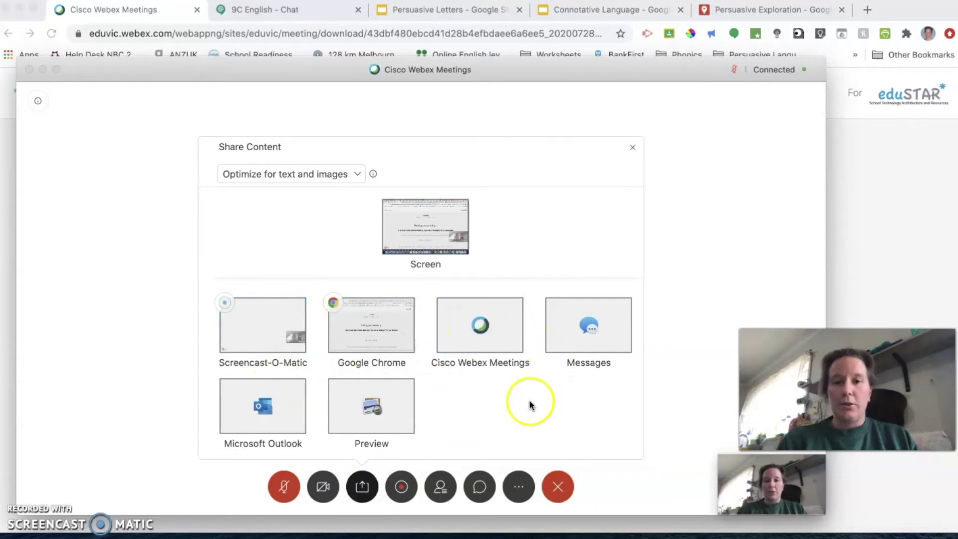
scroll(529, 404, down, 3)
mouse_move(492, 399)
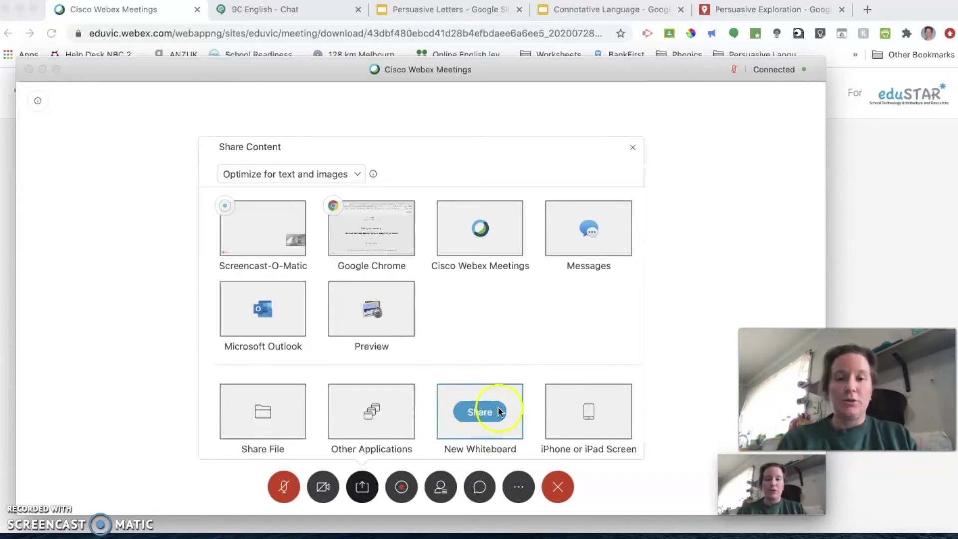
click(479, 410)
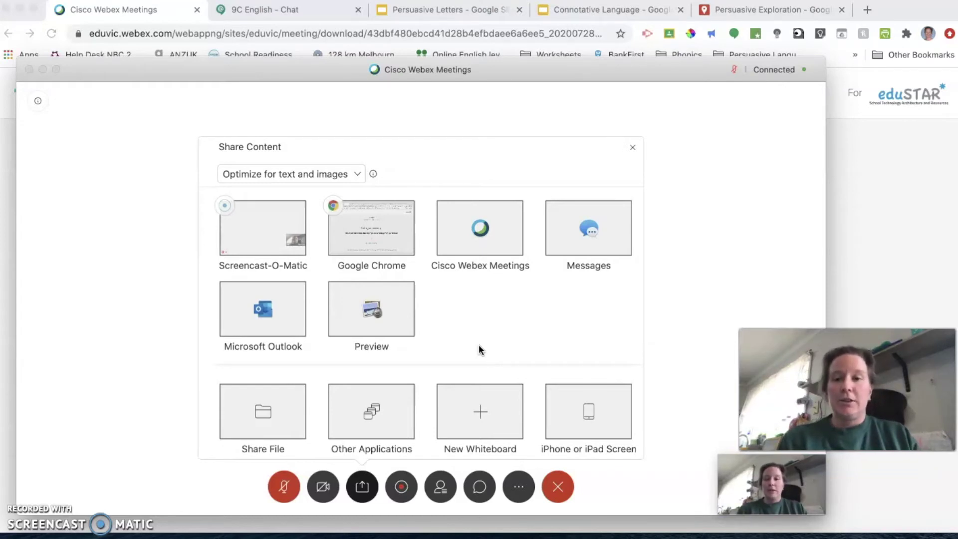
scroll(478, 349, up, 2)
click(383, 289)
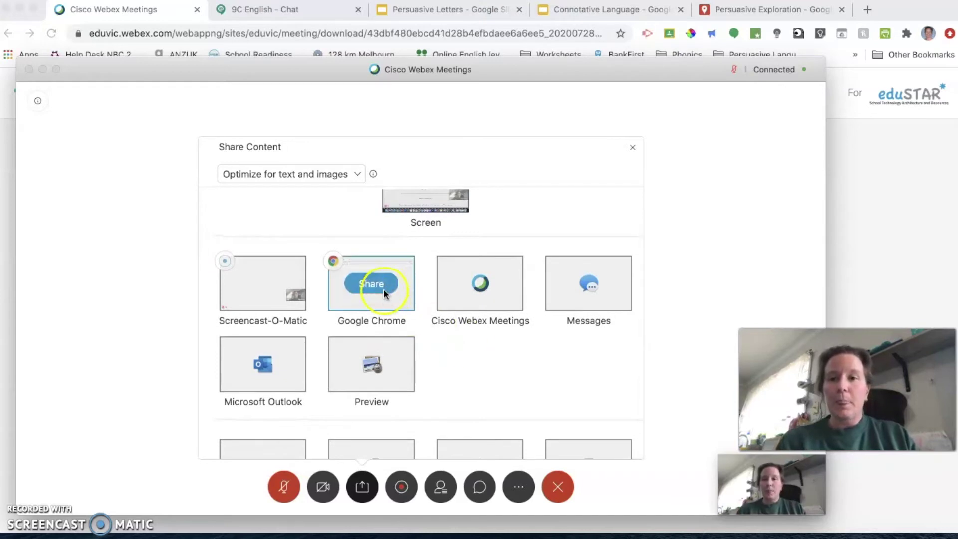
click(371, 284)
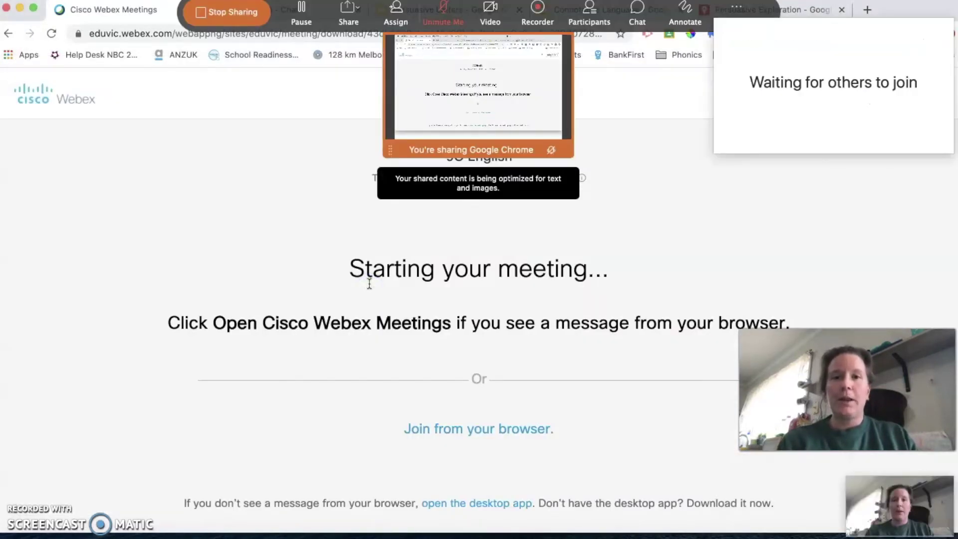
click(513, 207)
click(630, 169)
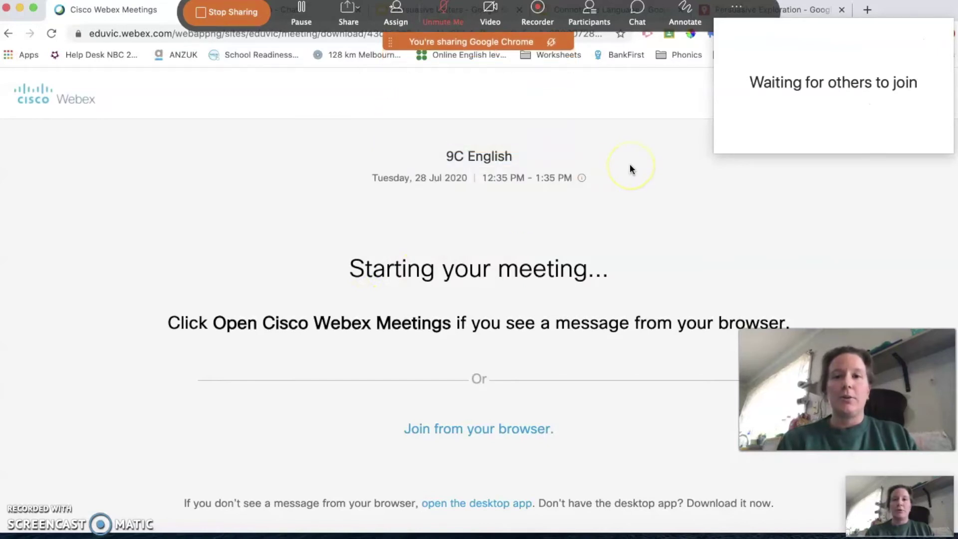
Step: Switch the shared Chrome window to the Connotative Language slide deck tab
click(466, 143)
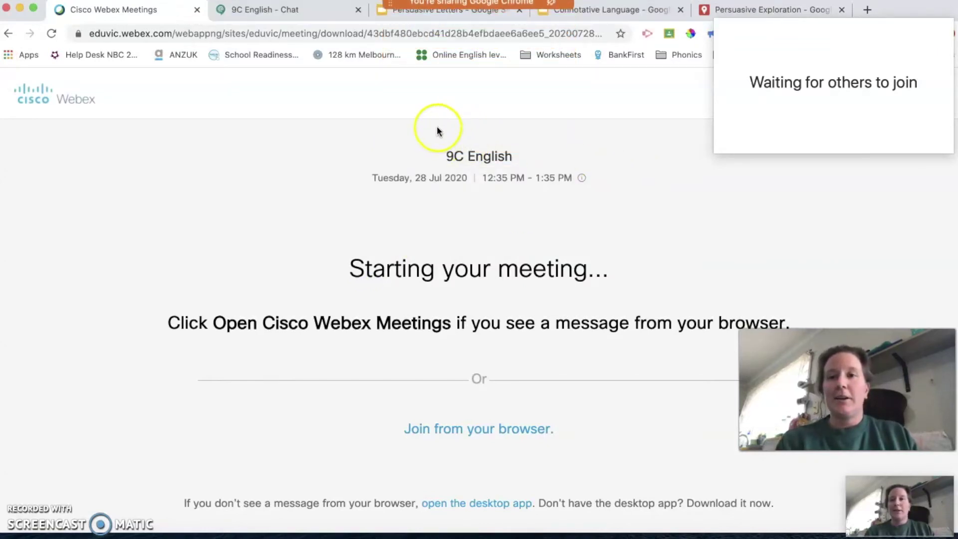
click(611, 11)
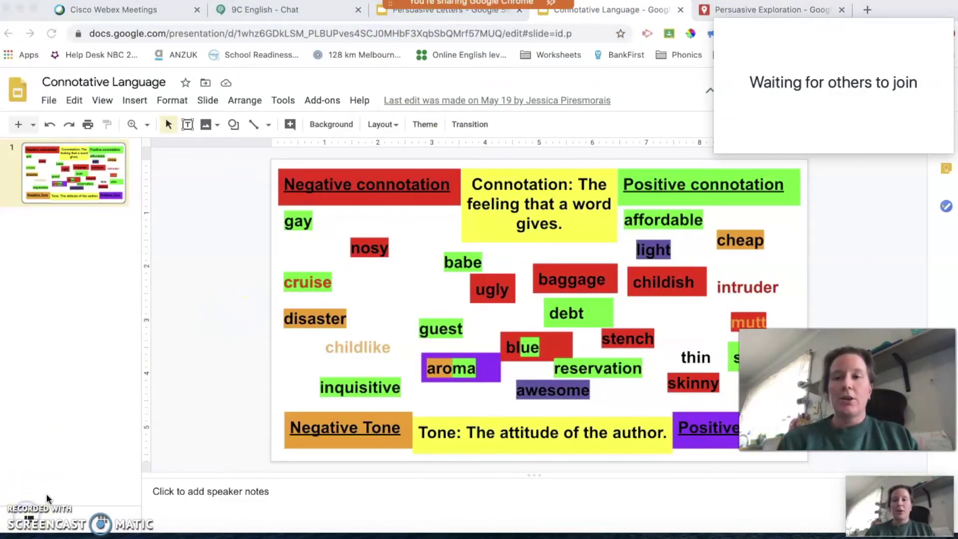
click(209, 360)
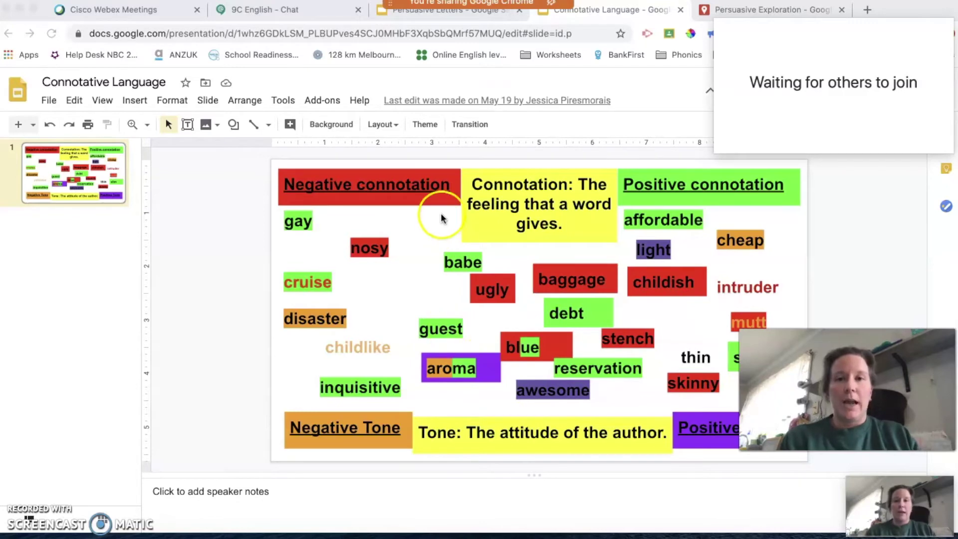
Step: Bring up the Persuasive Letters deck, opening on slide 4's national anthem article
click(446, 11)
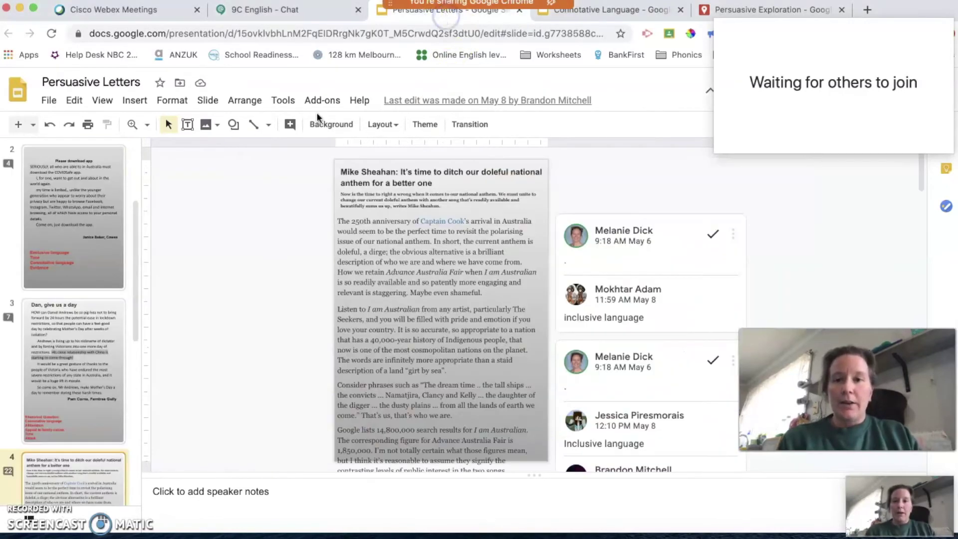
Step: On slide 2, highlight the text behind the SERIOUSLY, tone-attitude, Exclusive technique and evidence comments
scroll(81, 233, up, 3)
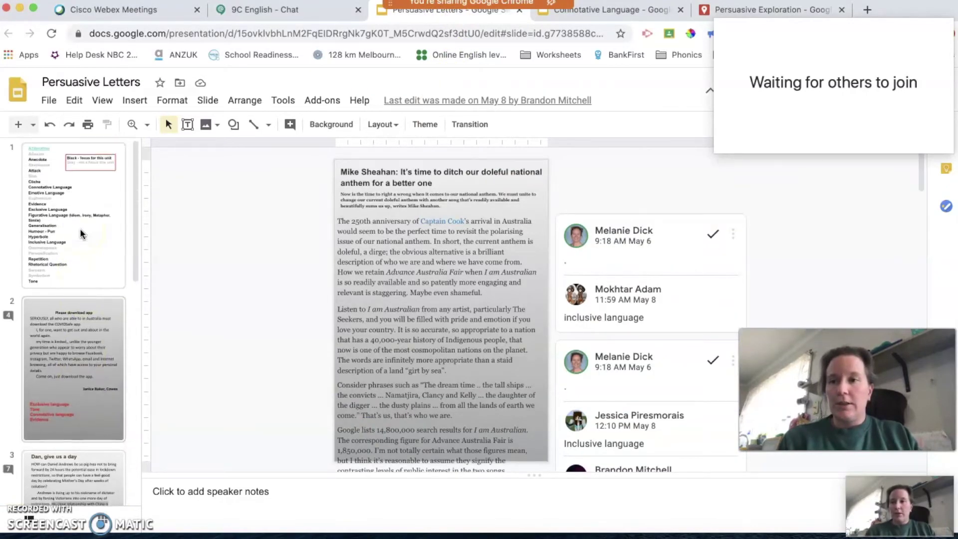
click(67, 344)
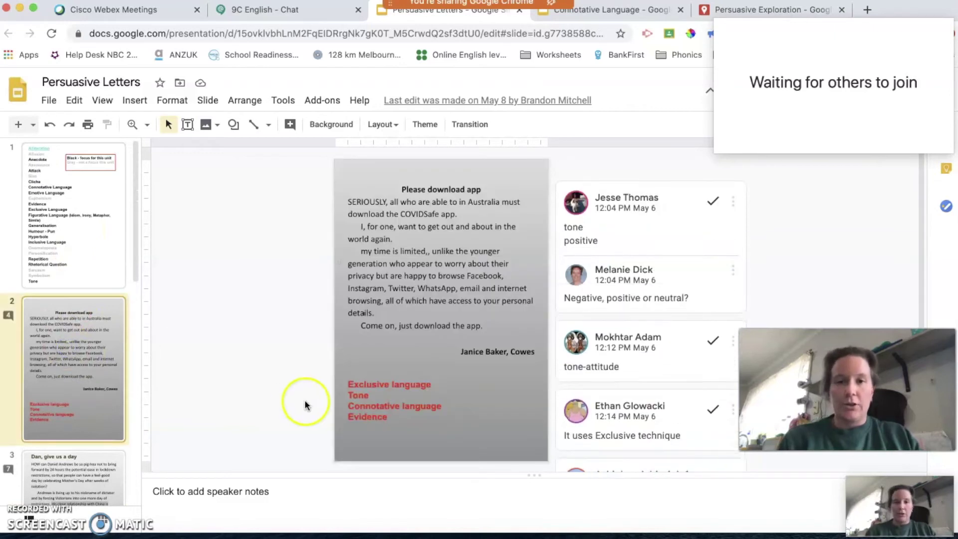
click(614, 235)
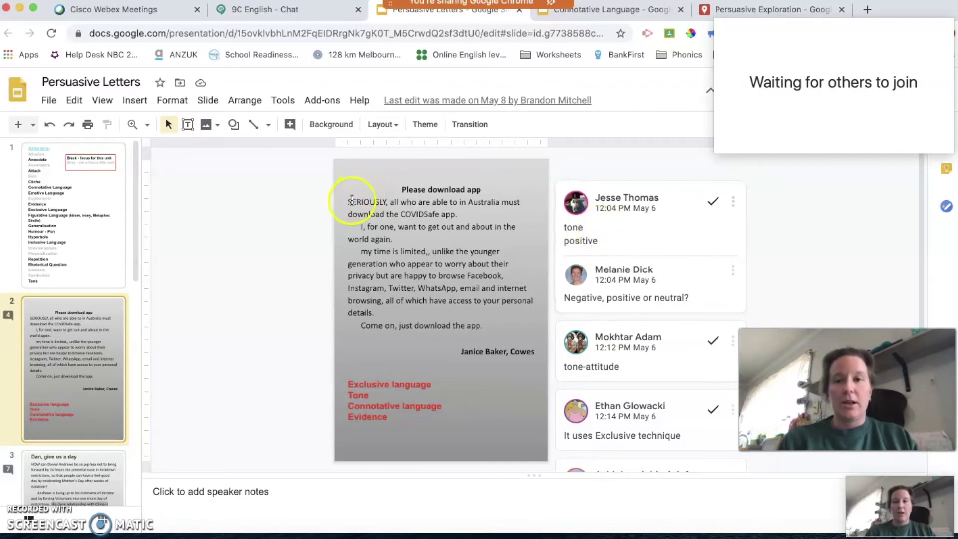
click(575, 232)
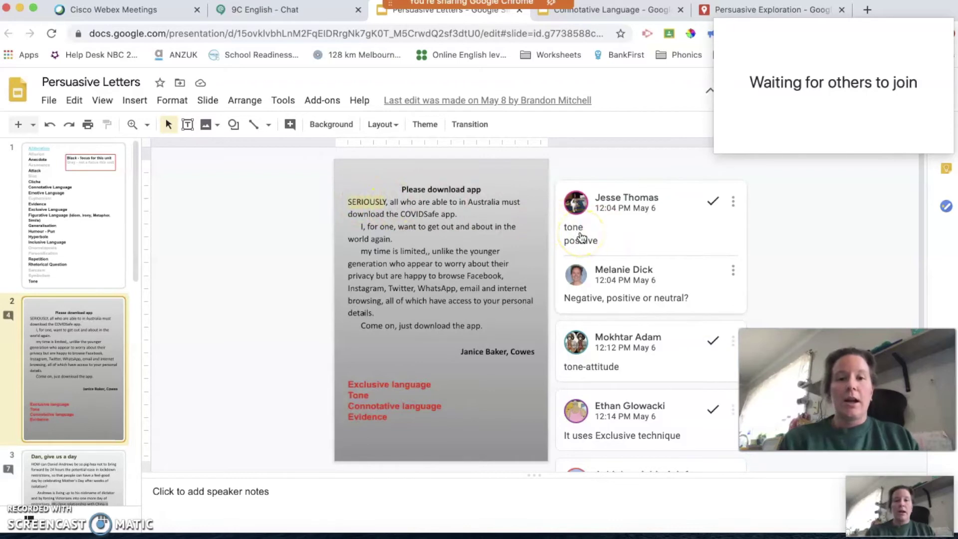
scroll(581, 236, down, 3)
scroll(581, 236, up, 3)
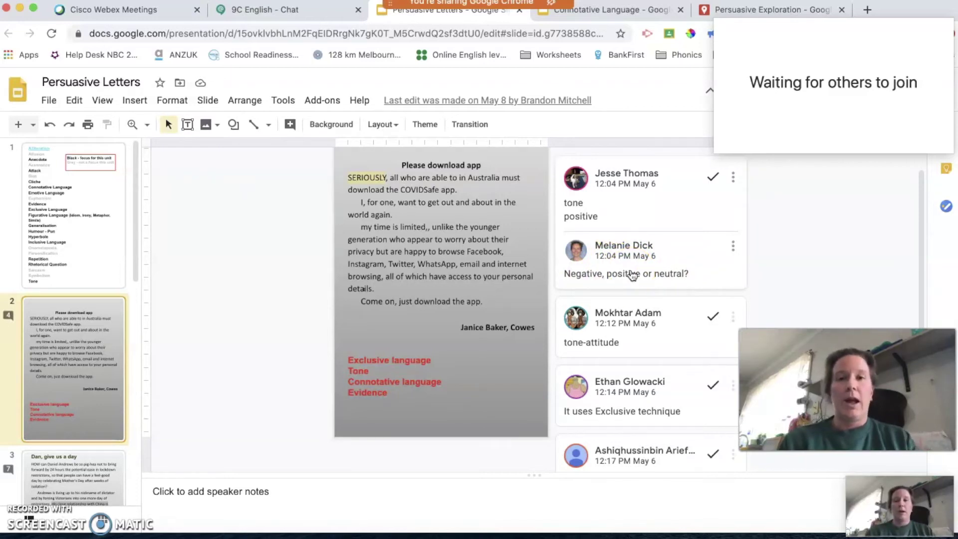
click(637, 332)
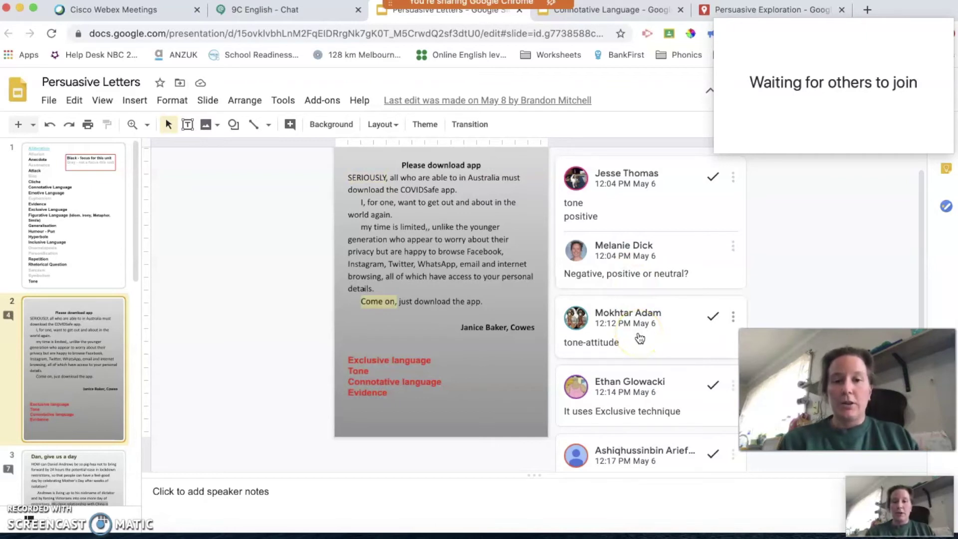
click(633, 381)
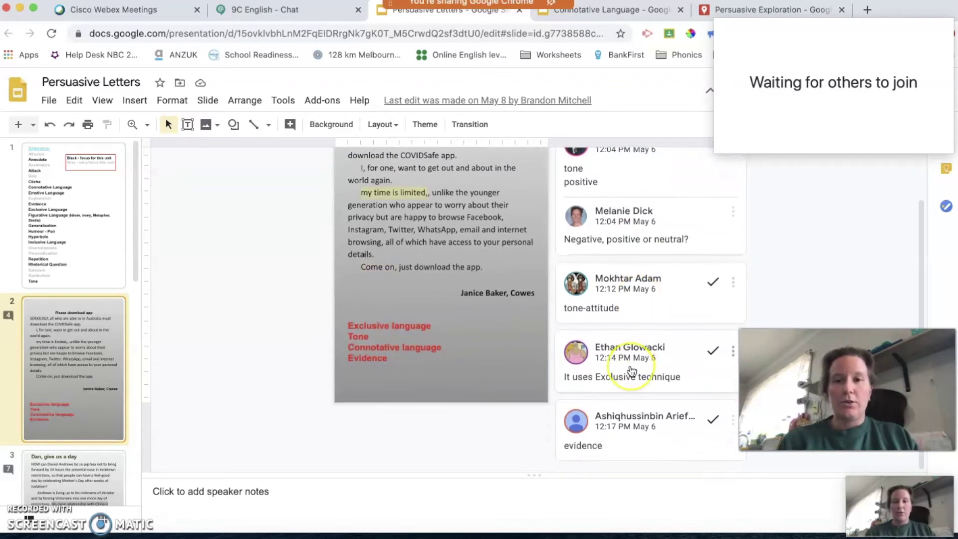
click(629, 429)
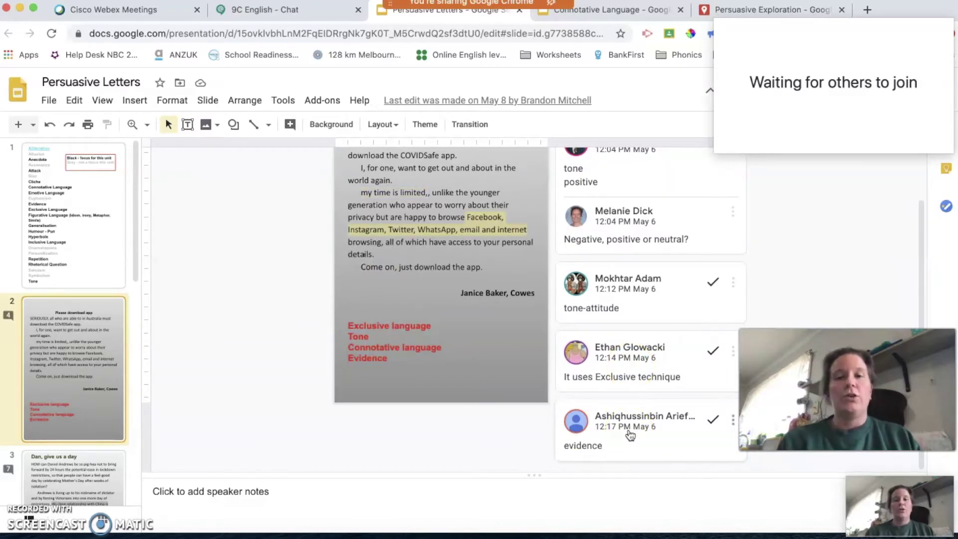
Step: Clear the highlight and open slide 4 with its inclusive-language comments
click(186, 427)
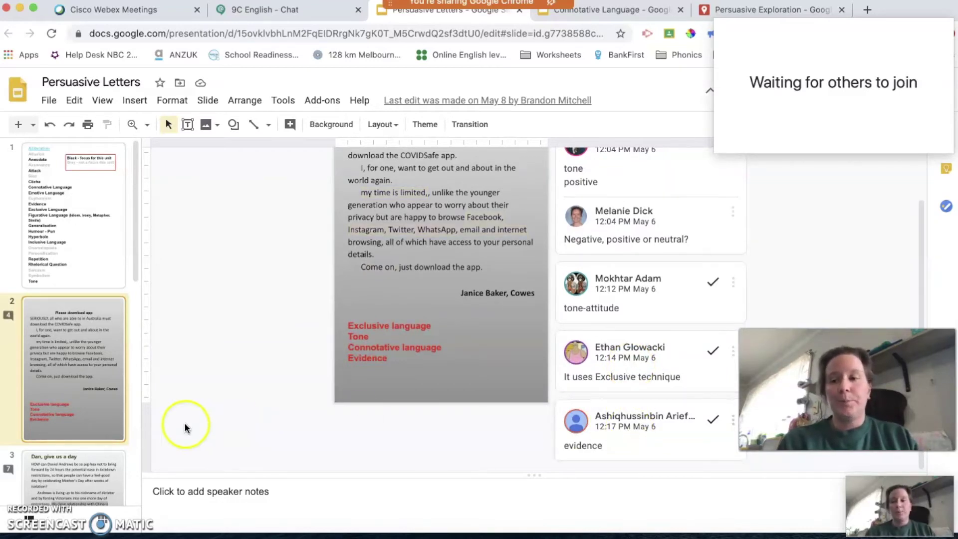
click(69, 400)
scroll(69, 401, down, 5)
click(69, 406)
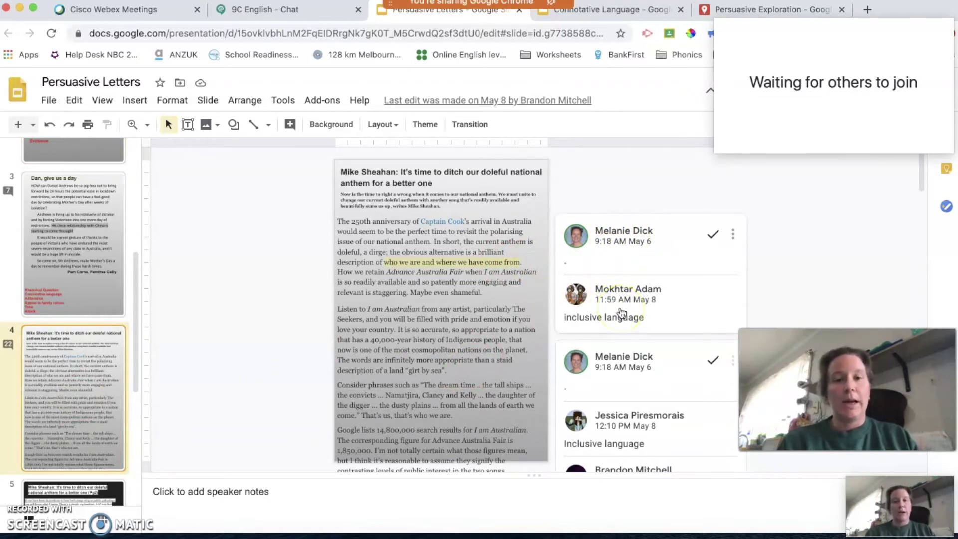
scroll(621, 314, down, 2)
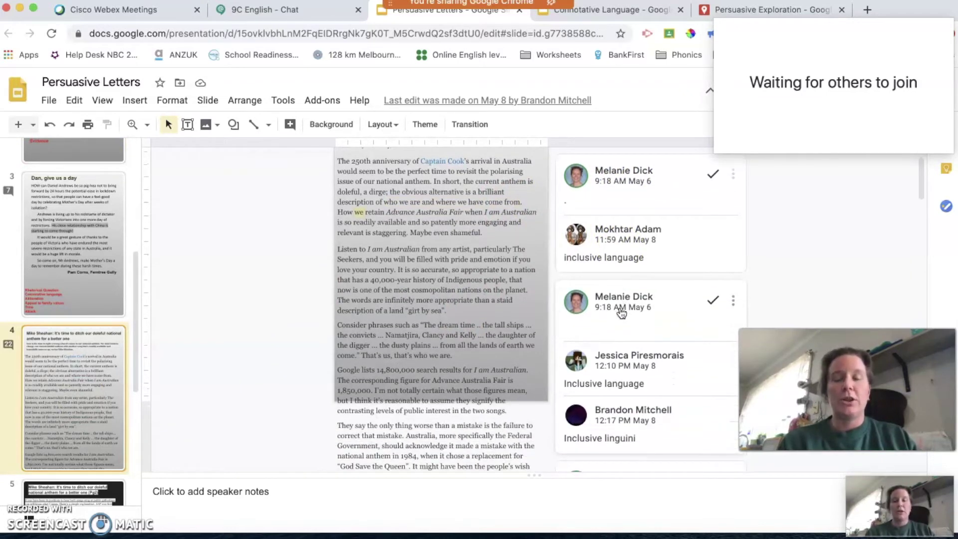
scroll(621, 313, down, 4)
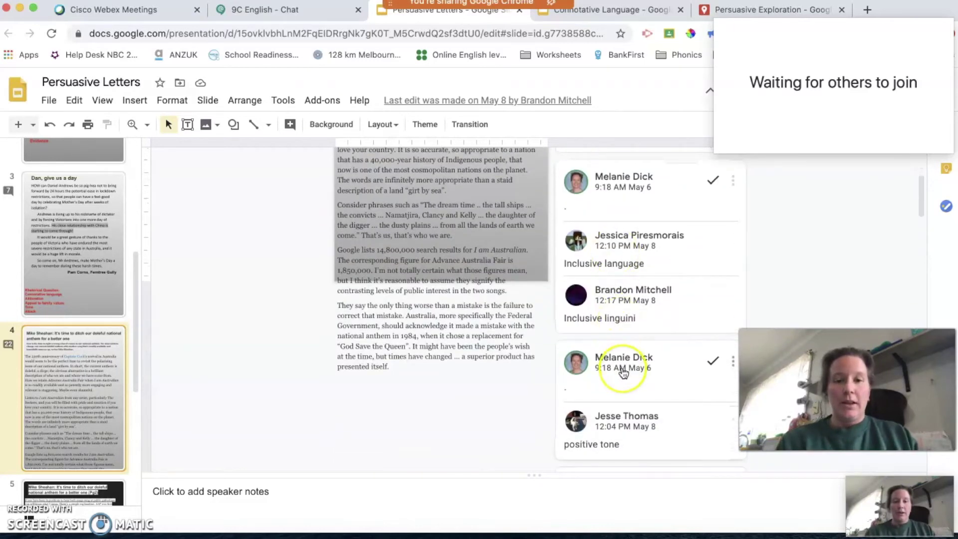
scroll(622, 369, down, 3)
scroll(622, 399, down, 5)
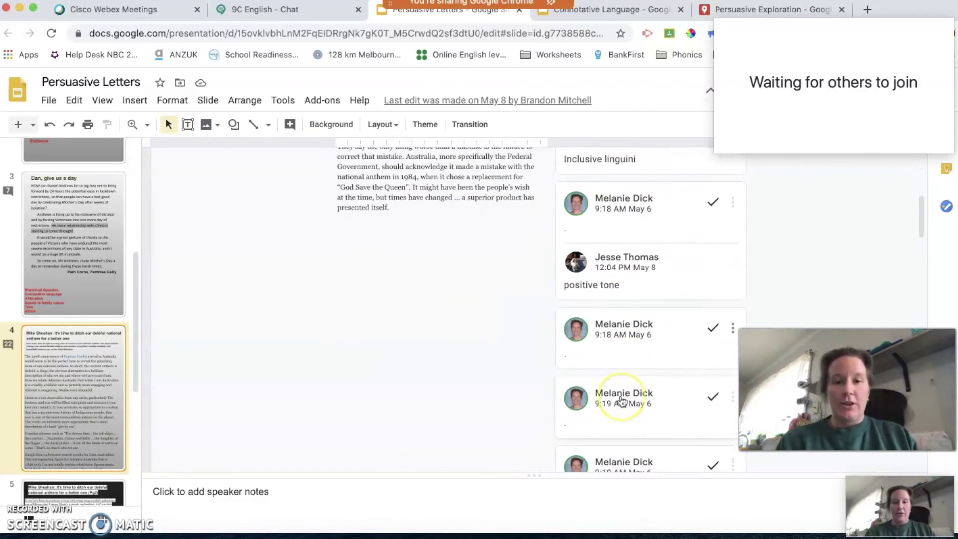
scroll(622, 401, down, 5)
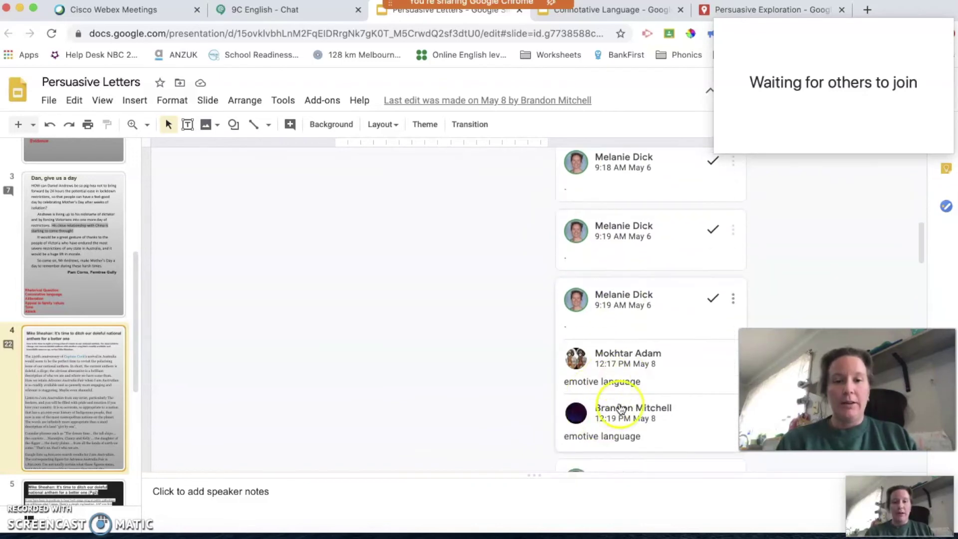
scroll(620, 409, down, 1)
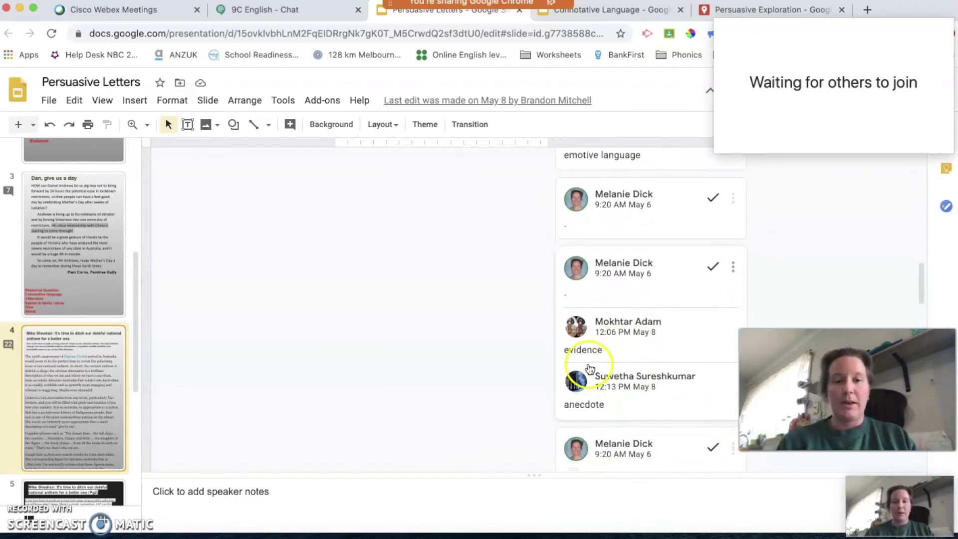
click(511, 351)
scroll(511, 349, up, 10)
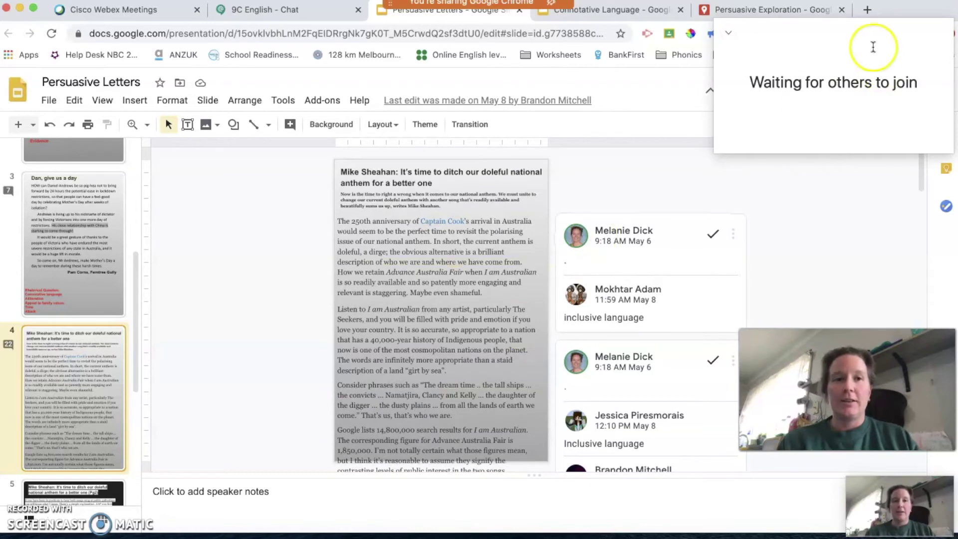
Step: Copy the Persuasive Letters link, editable by anyone at Northern Bay College, and close Share
drag(863, 28, 862, 145)
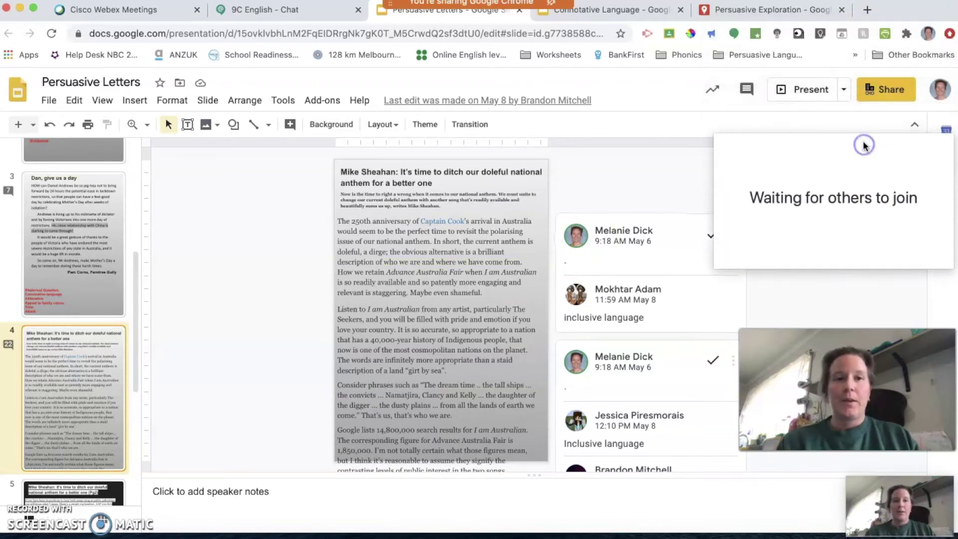
click(889, 91)
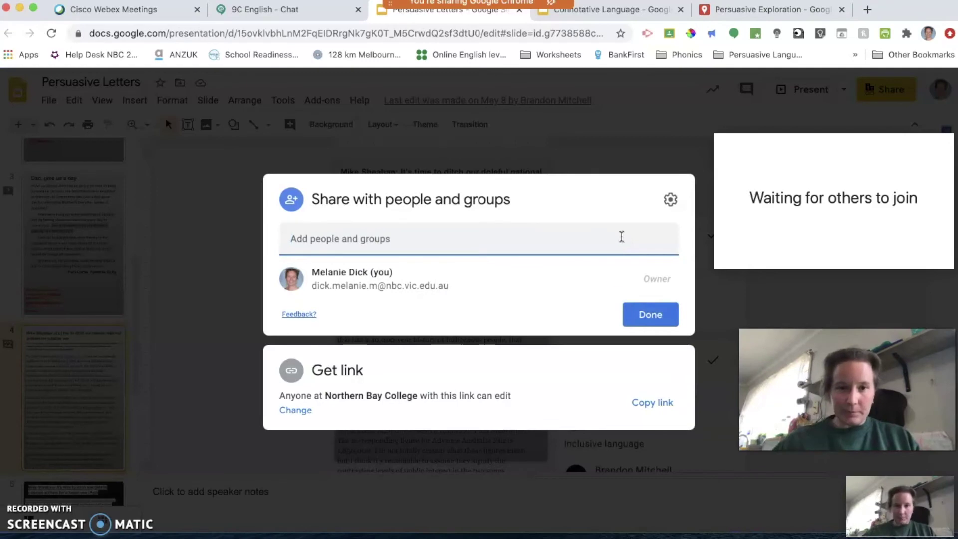
click(648, 402)
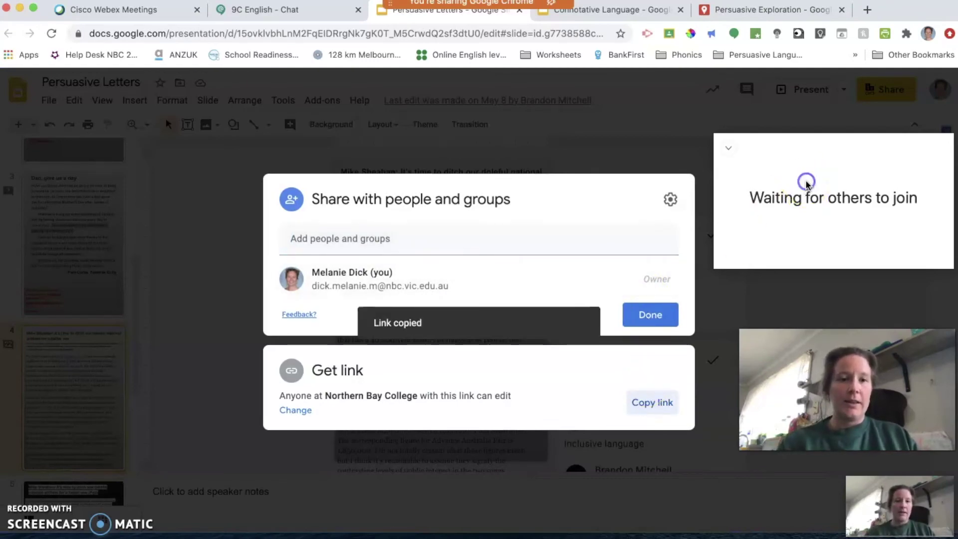
click(651, 315)
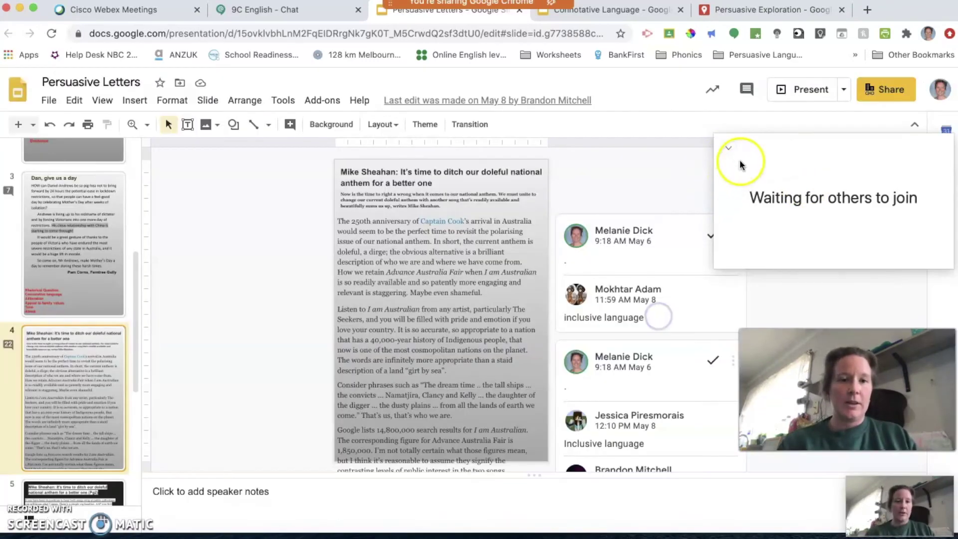
click(729, 150)
click(729, 150)
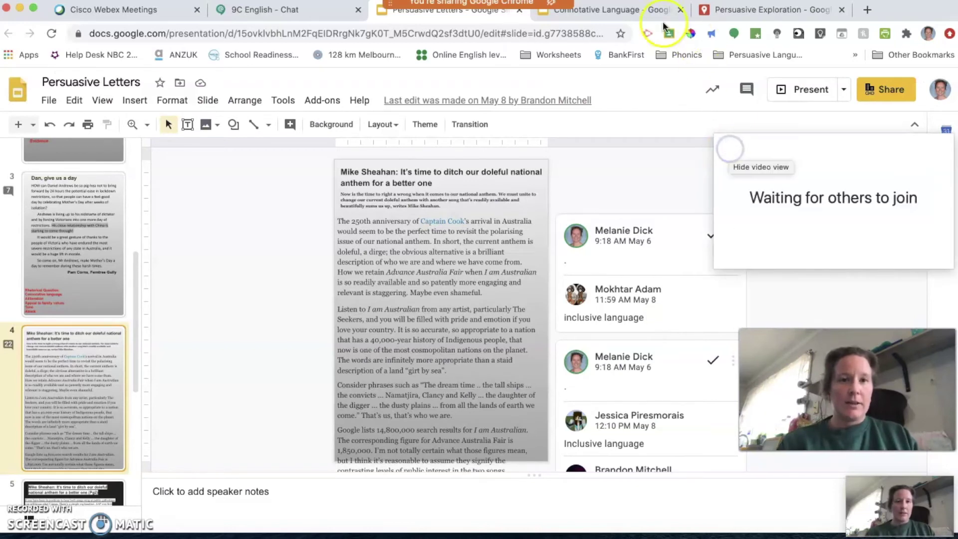
Step: Paste the deck link into the meeting chat, send it to everyone, and close the chat
mouse_move(542, 6)
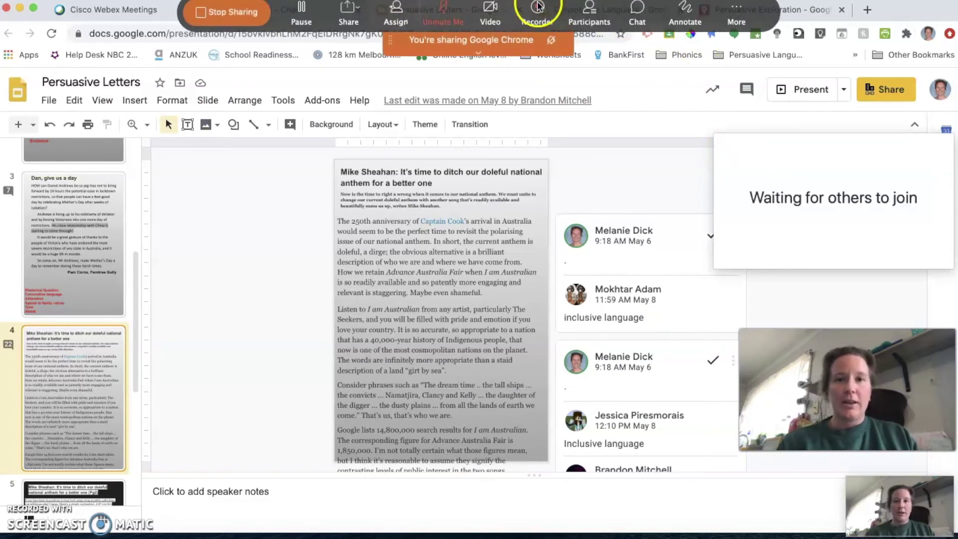
click(637, 15)
click(726, 327)
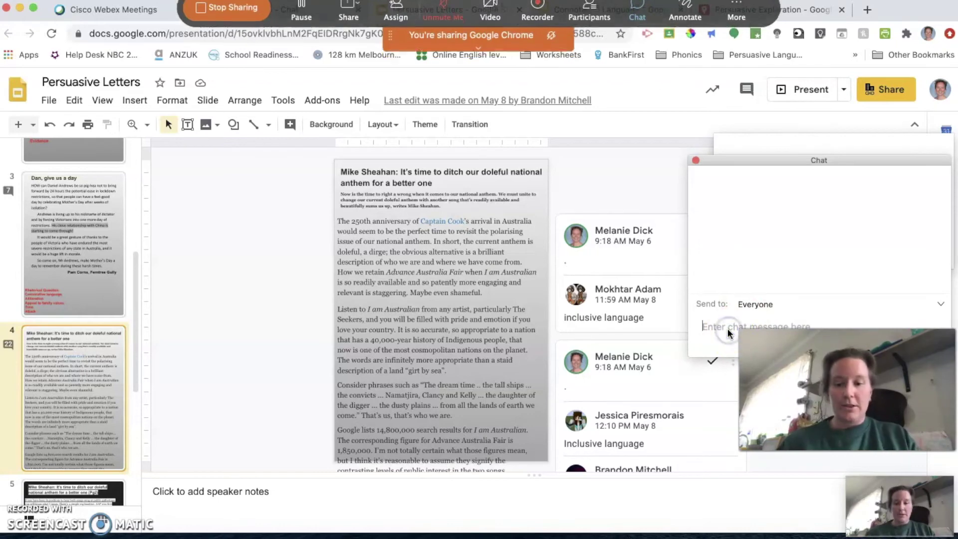
key(super+v)
key(Return)
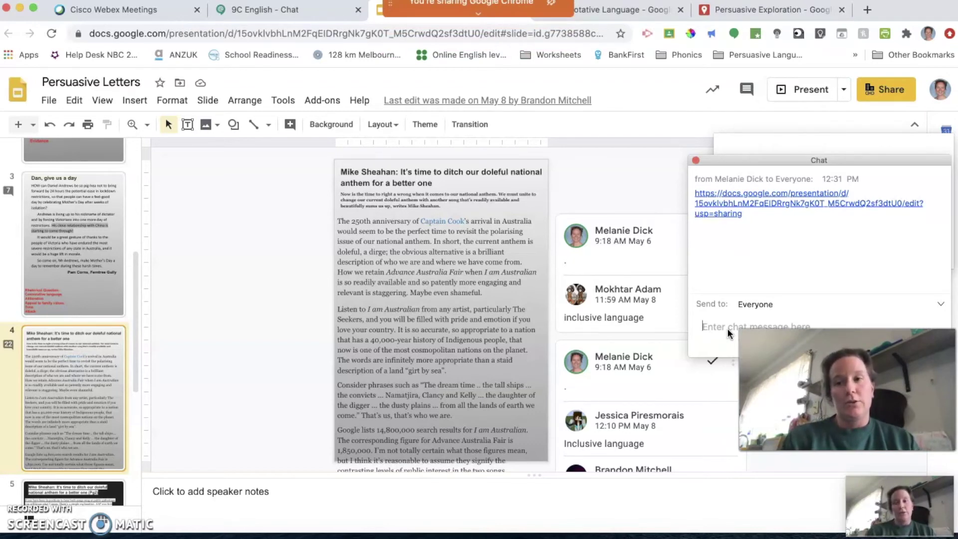
click(660, 188)
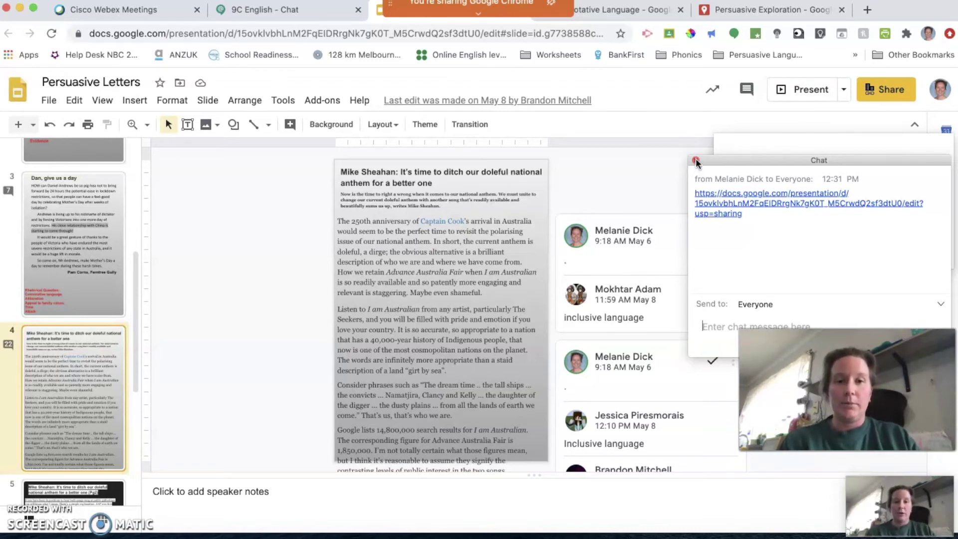
click(695, 160)
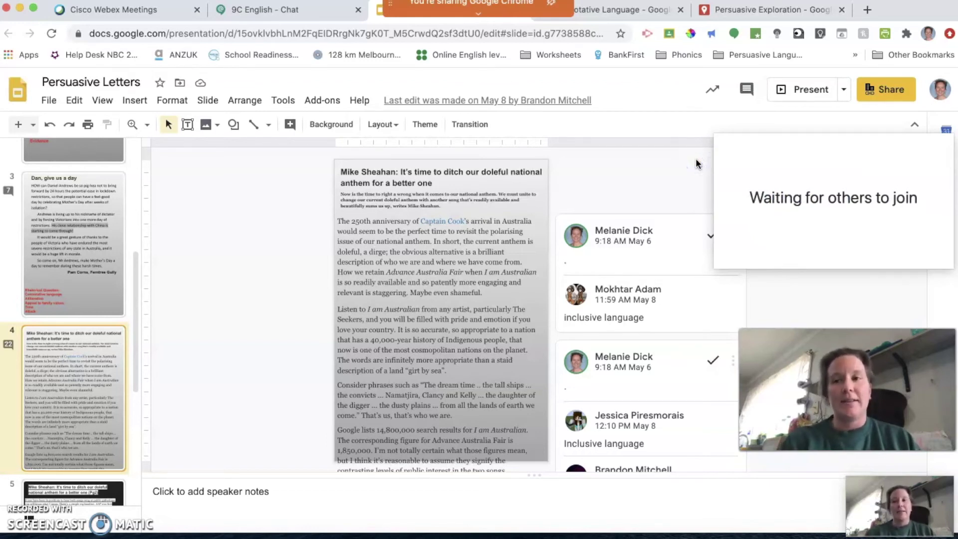
click(754, 10)
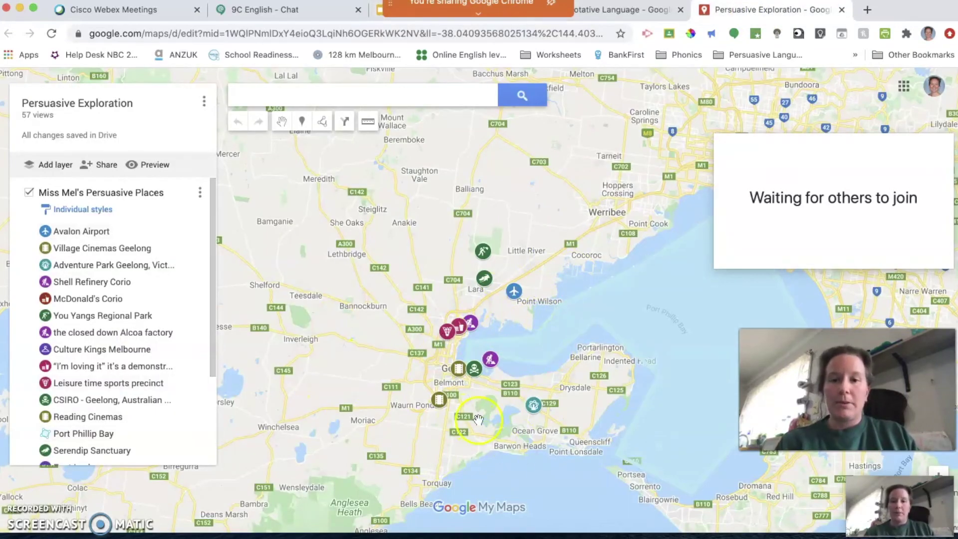
Step: Open the sports precinct, Village Cinemas, Alcoa factory, Adventure Park and Reading Cinemas place cards
click(447, 333)
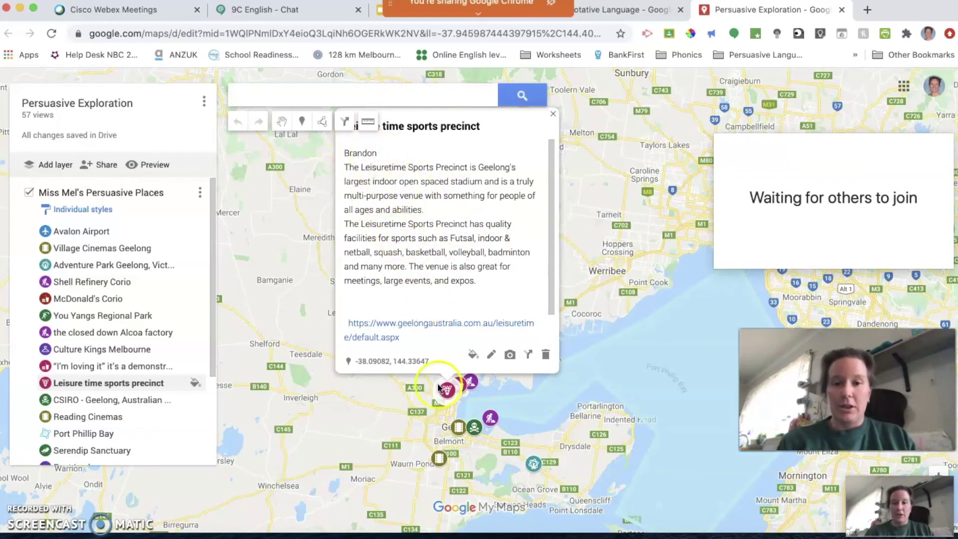
click(458, 427)
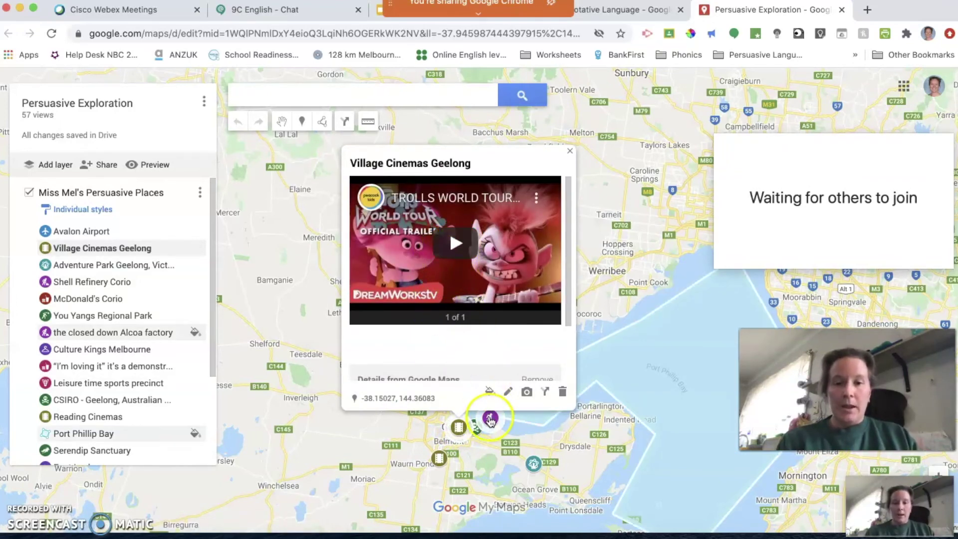
click(491, 419)
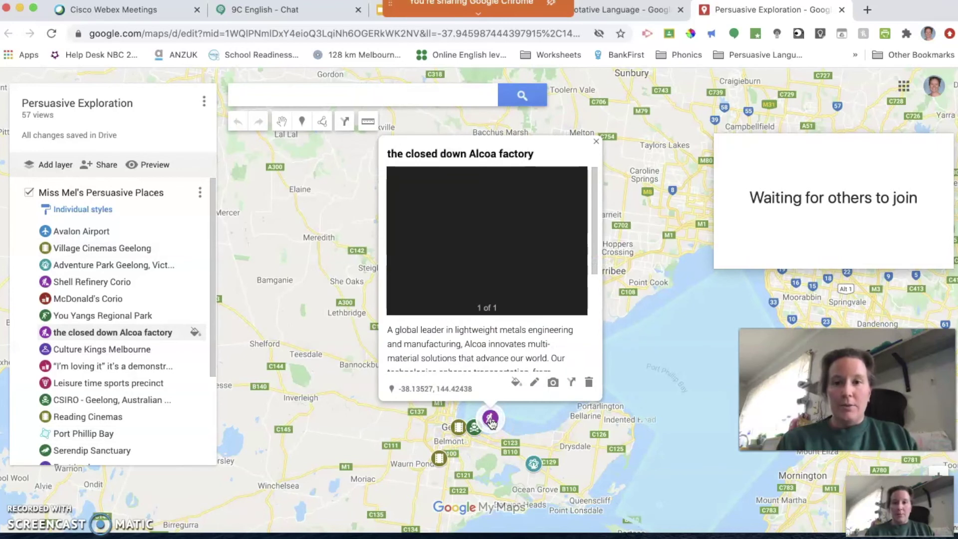
scroll(513, 363, down, 5)
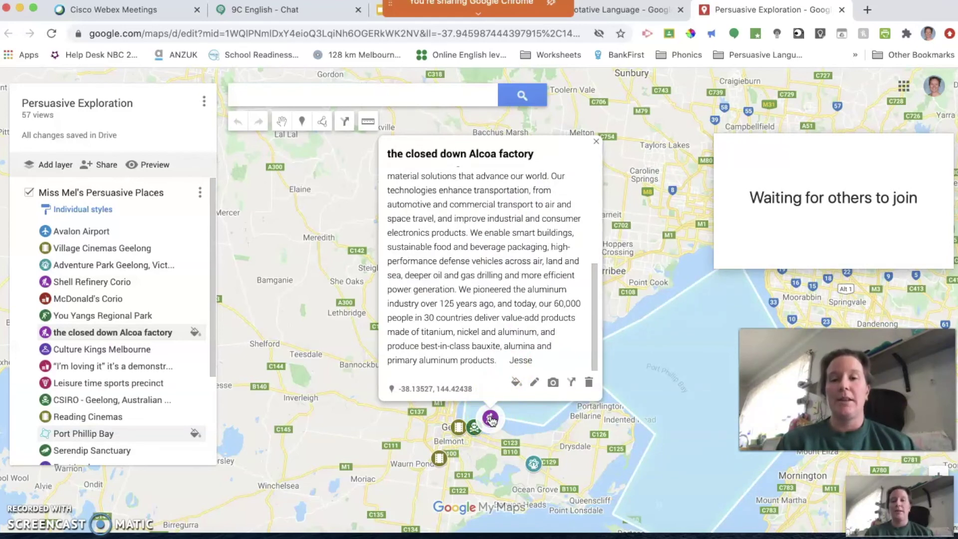
click(533, 464)
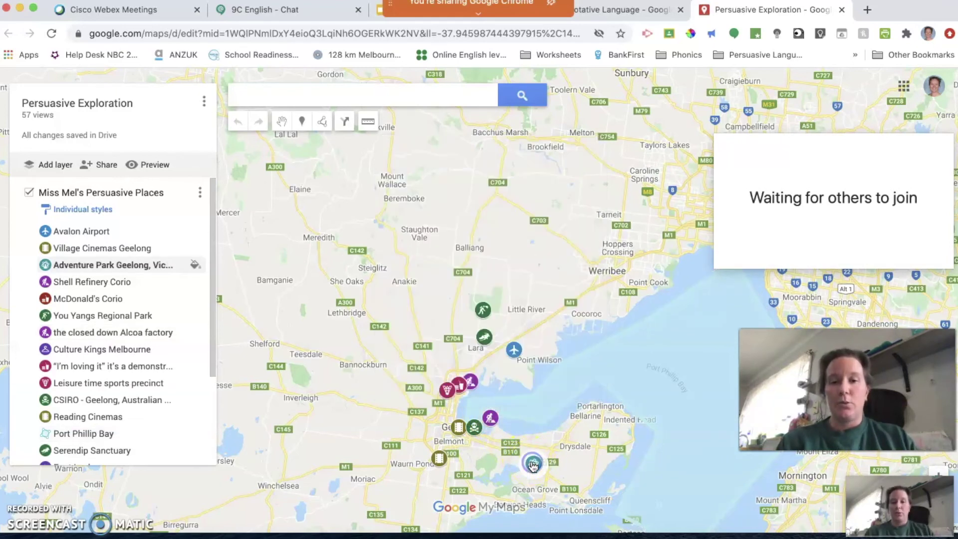
click(439, 460)
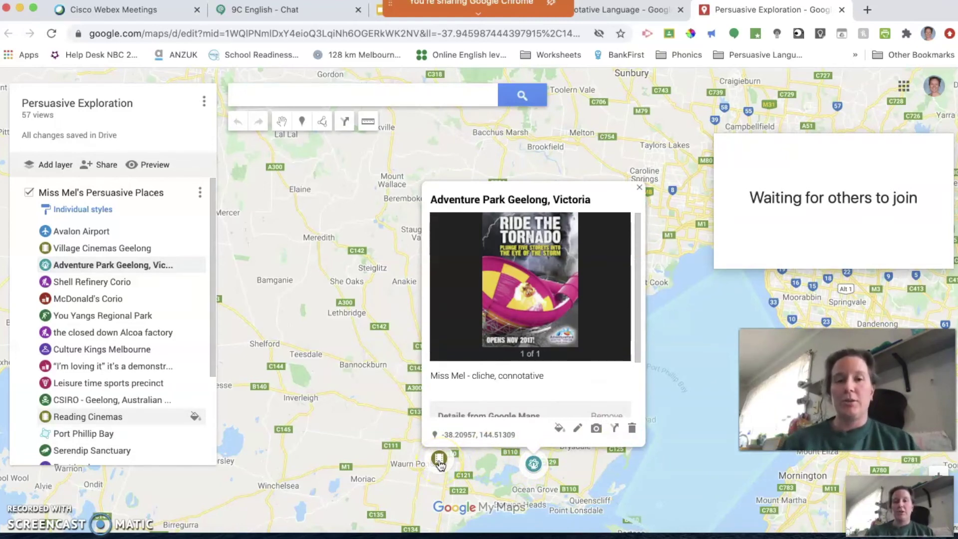
click(439, 459)
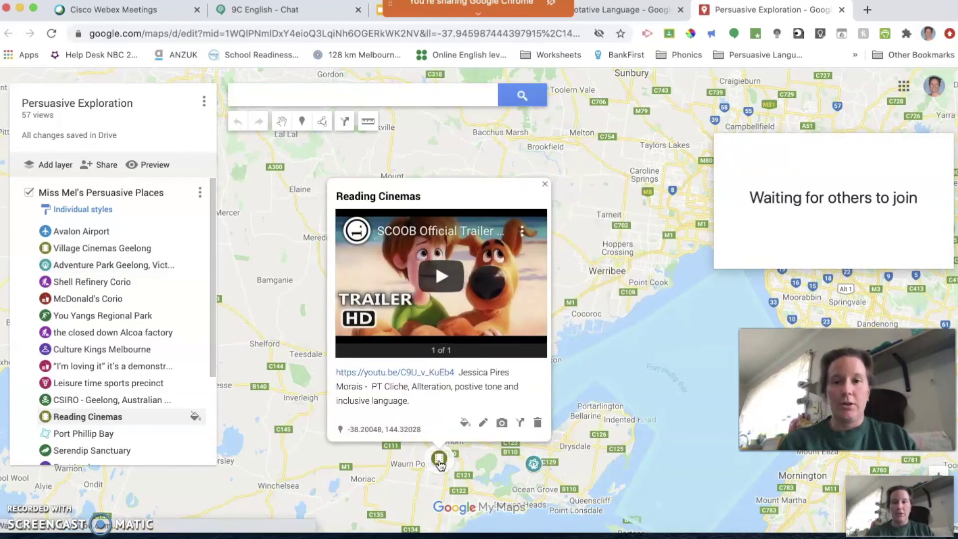
click(150, 503)
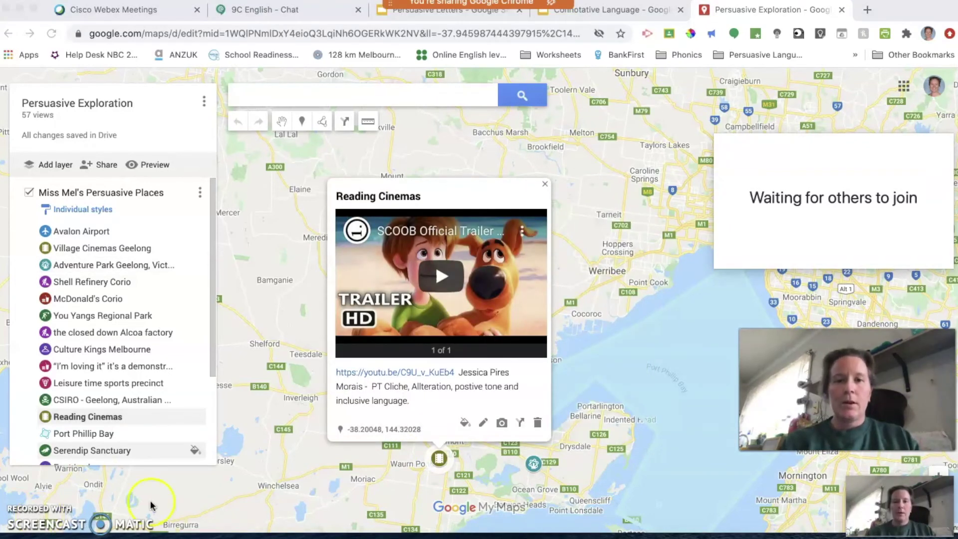
mouse_move(413, 10)
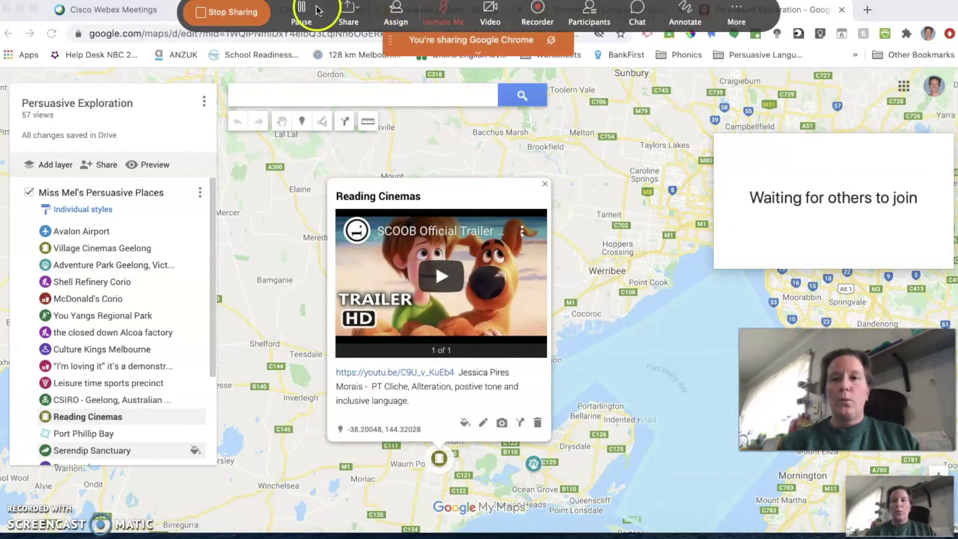
Step: Stop sharing Chrome, then show the 9C English meeting controls and the More options menu
click(202, 14)
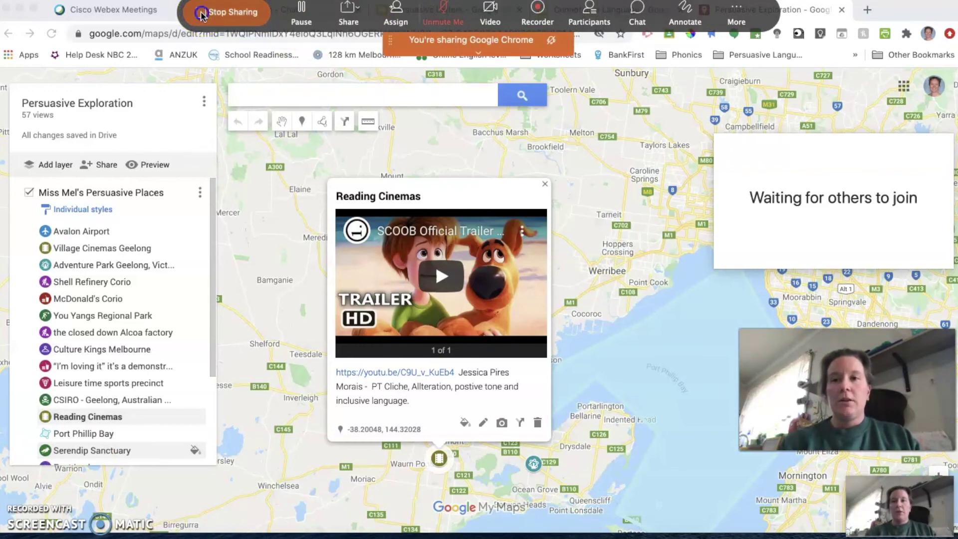
click(487, 276)
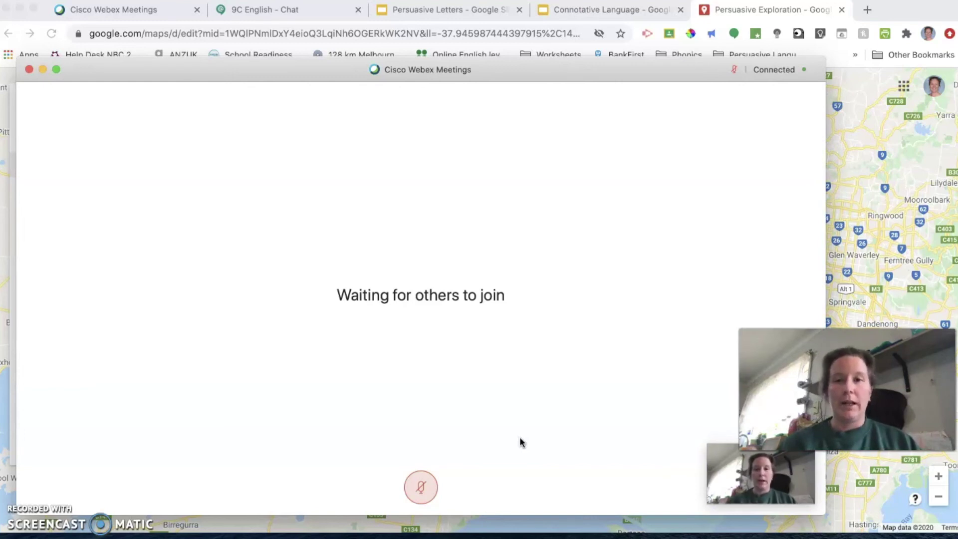
click(545, 378)
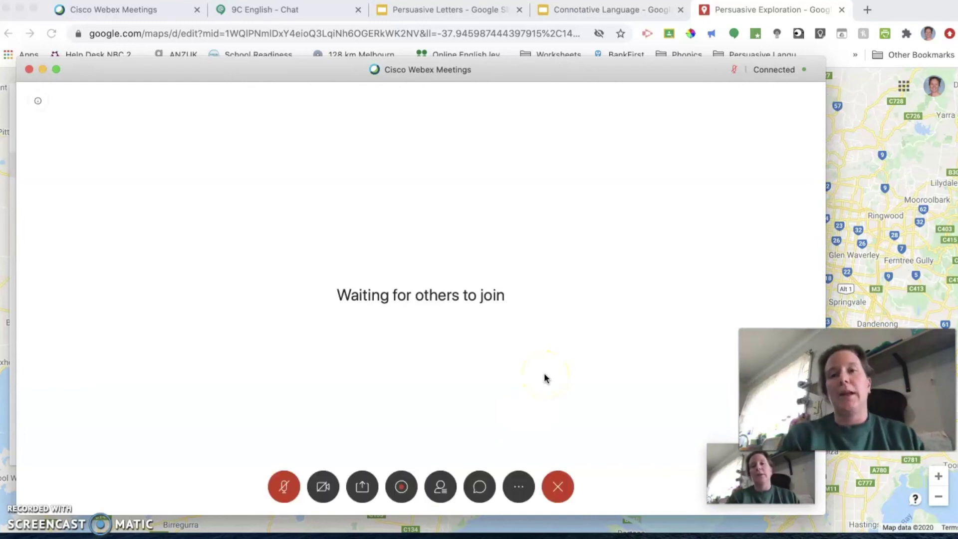
click(518, 487)
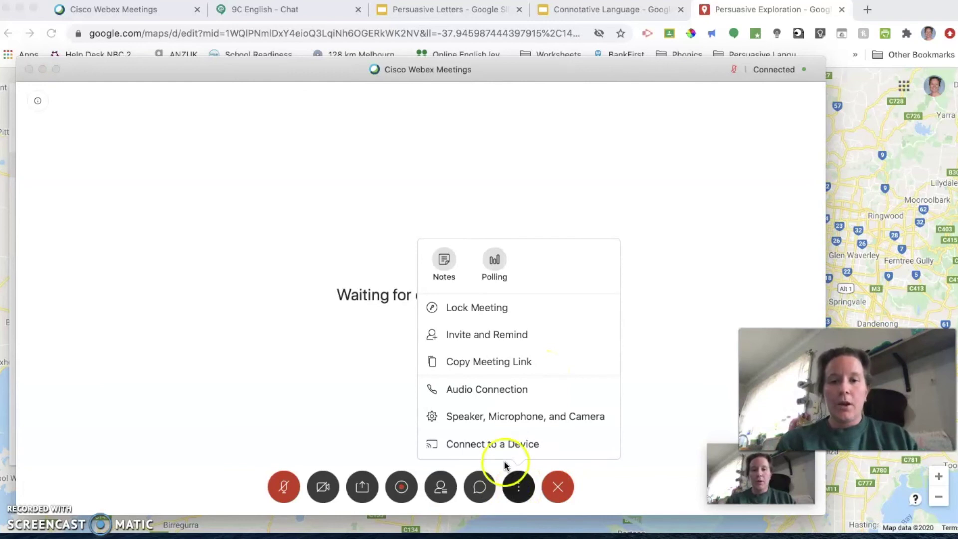
Step: Create and open a poll 'How did you go with today's task?' with answers A–C, starting 'Really well - I understood it all'
click(490, 261)
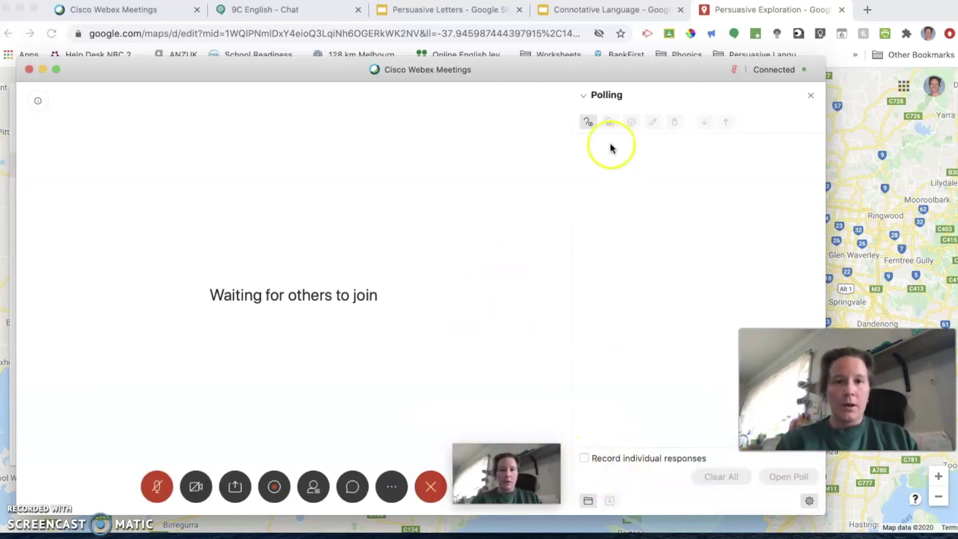
click(587, 121)
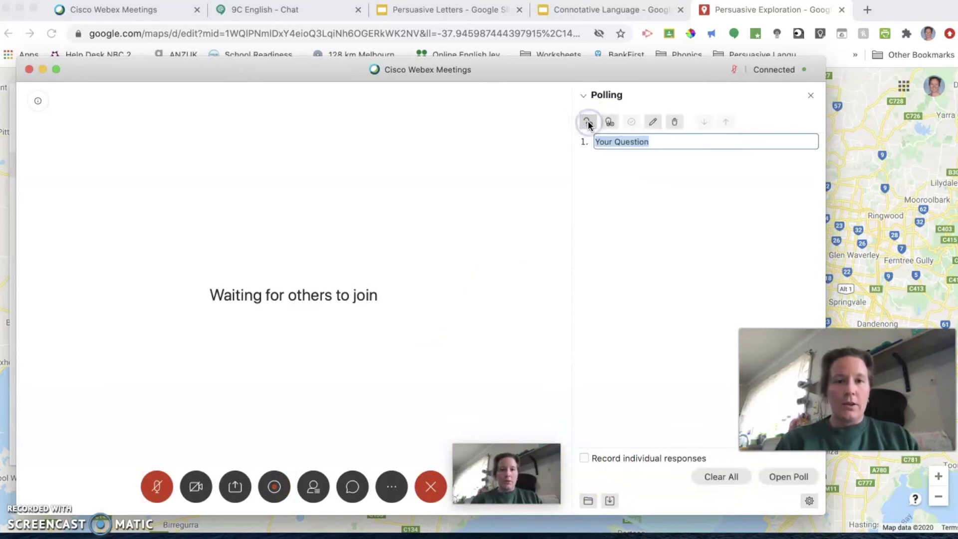
text(How d)
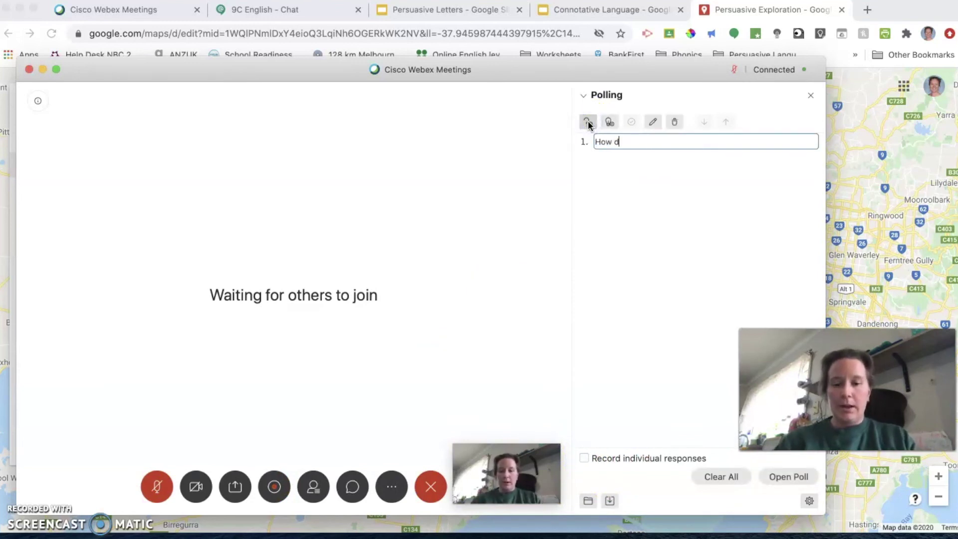
text(id you go with tod)
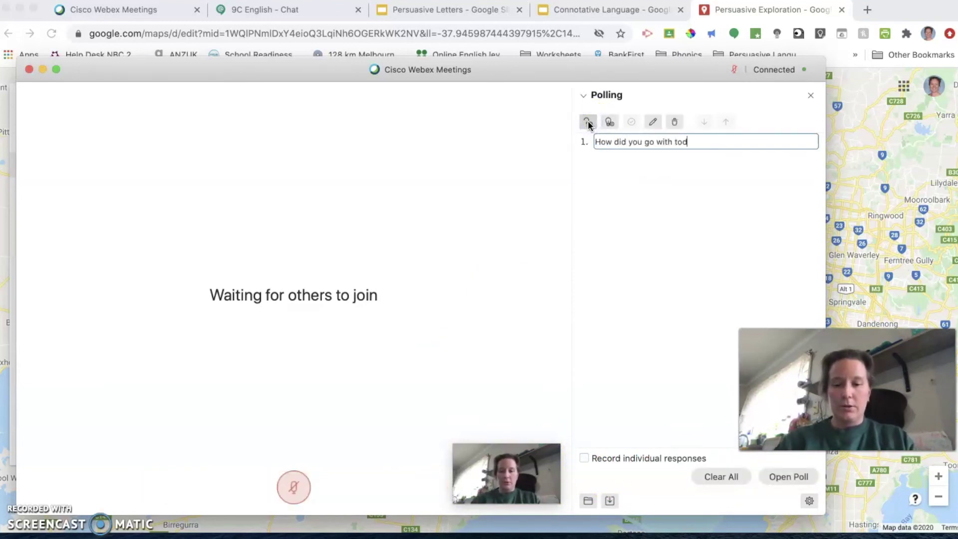
text(ay's task?)
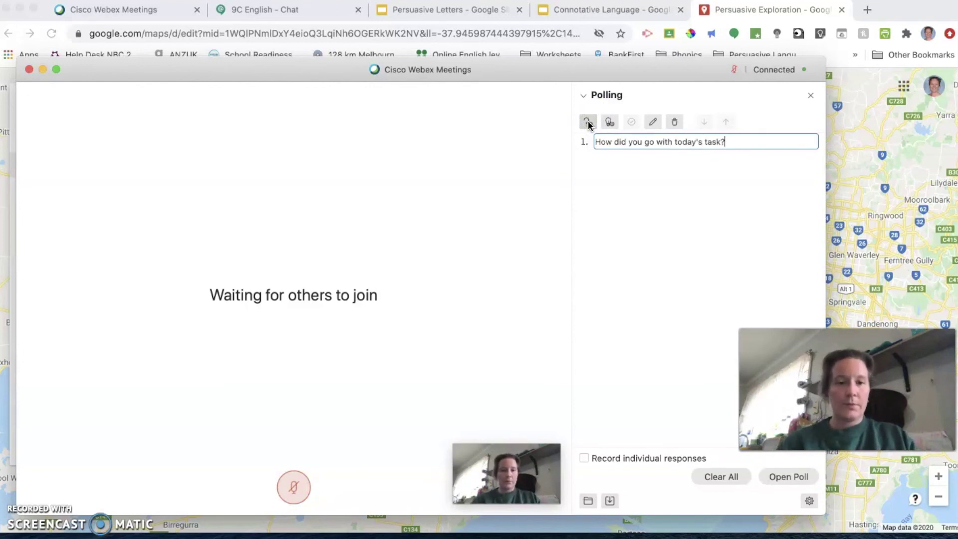
click(609, 122)
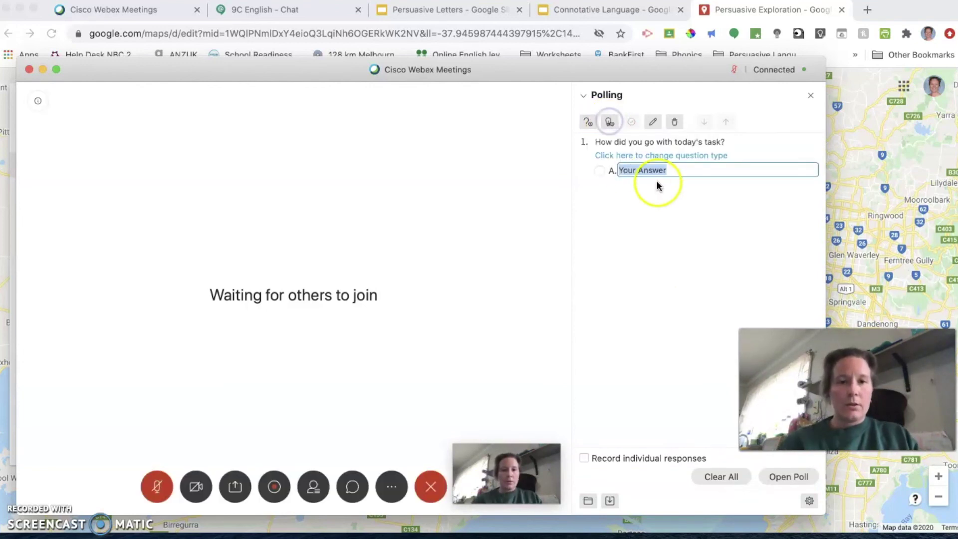
click(684, 195)
text(Reall)
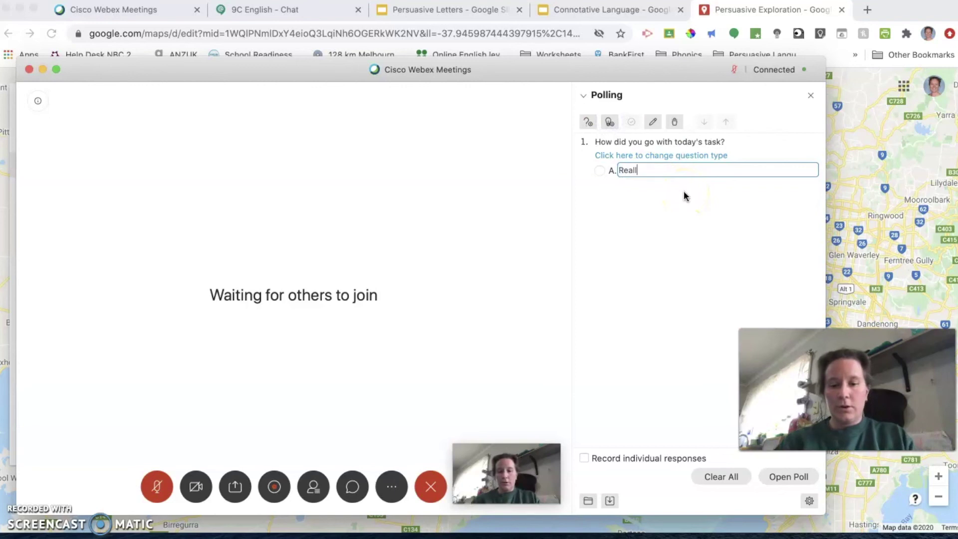
text(y well - I unde)
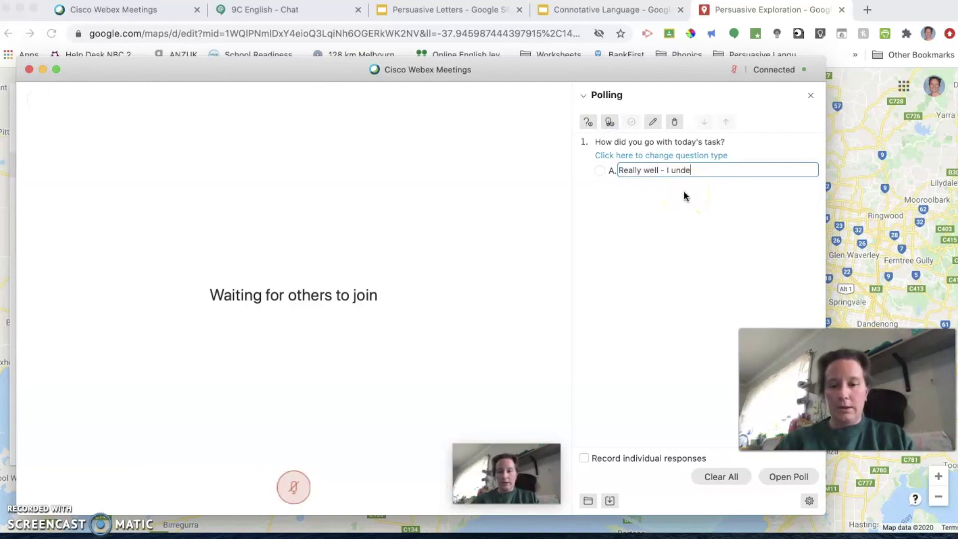
text(rstood it)
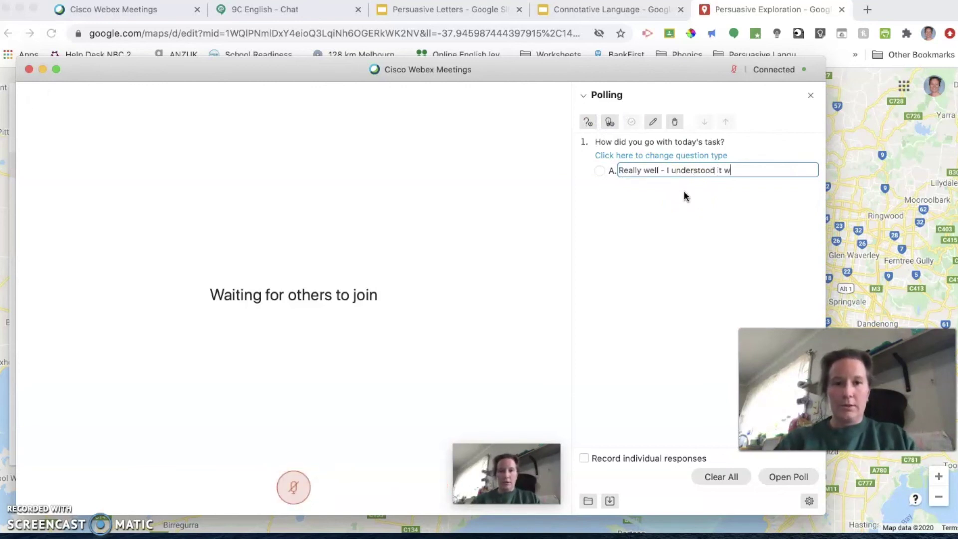
text( all)
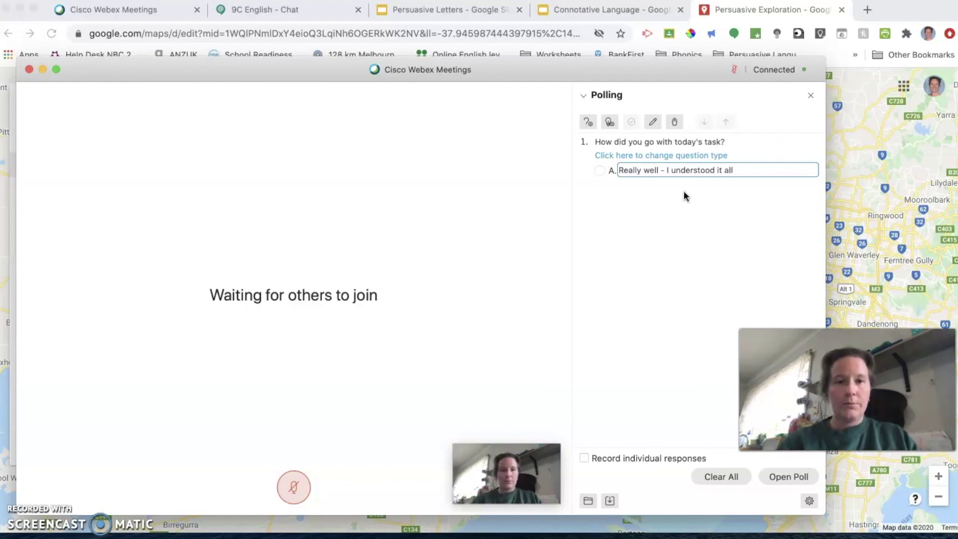
click(785, 479)
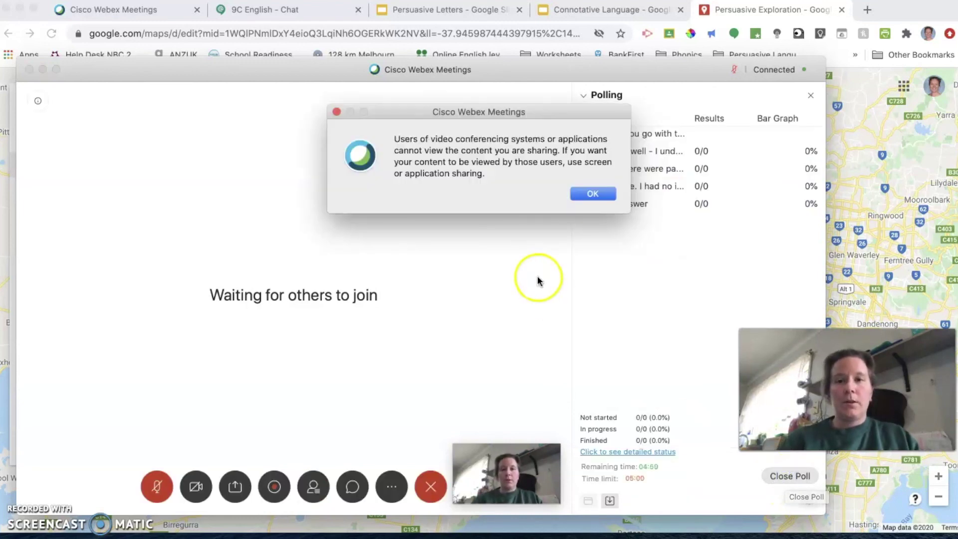
click(585, 198)
Step: Dismiss the video-conferencing users warning with OK so the 05:00 poll keeps running
click(588, 198)
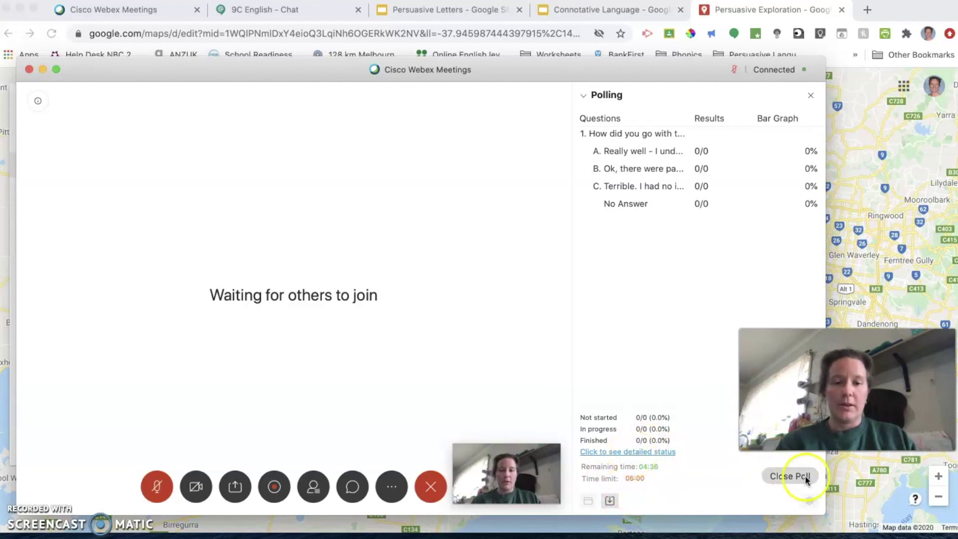
Step: Close the poll at 04:34 and toggle the Poll results option under Share with attendees
click(780, 477)
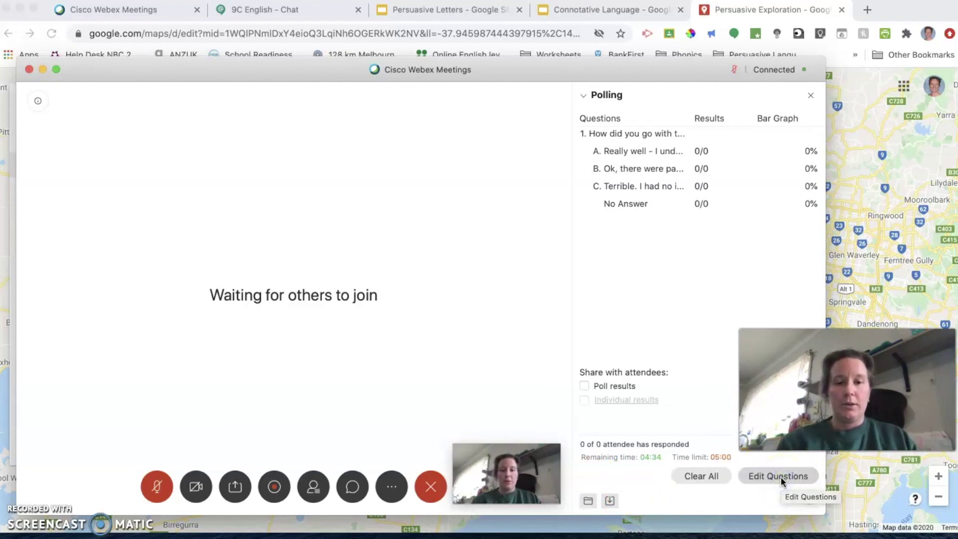
click(583, 386)
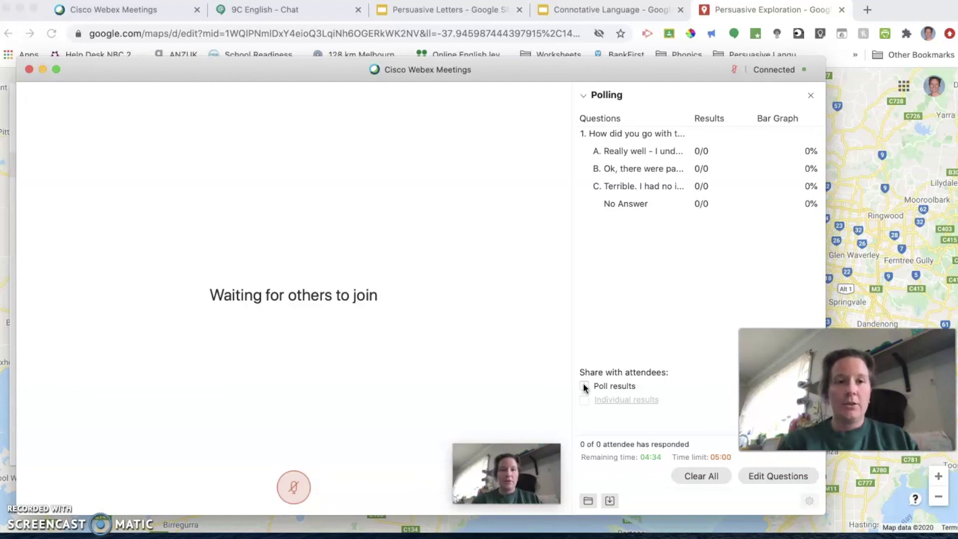
click(584, 96)
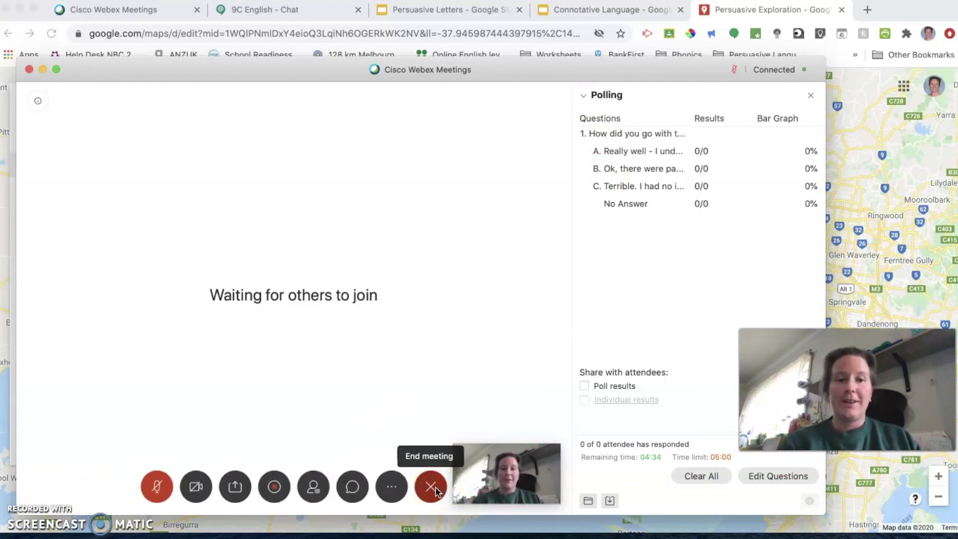
click(25, 513)
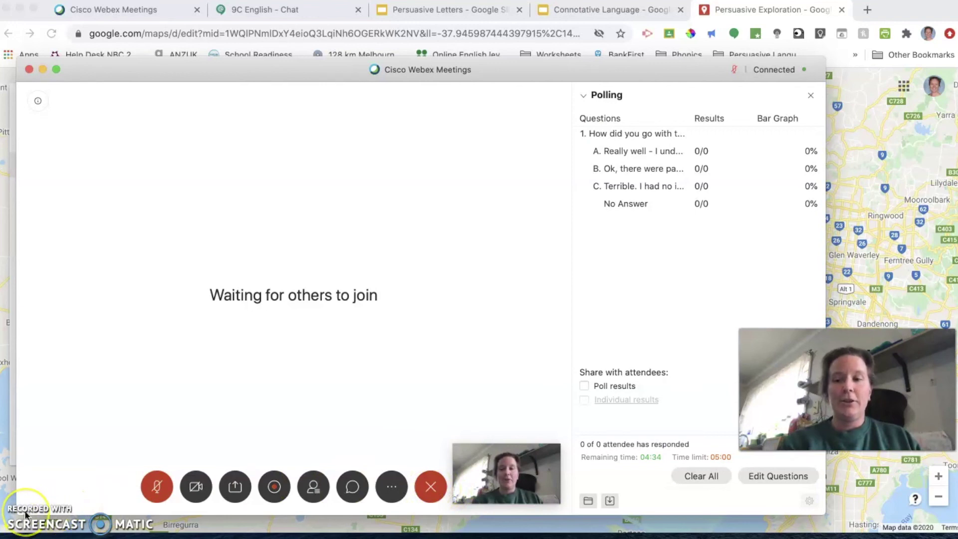